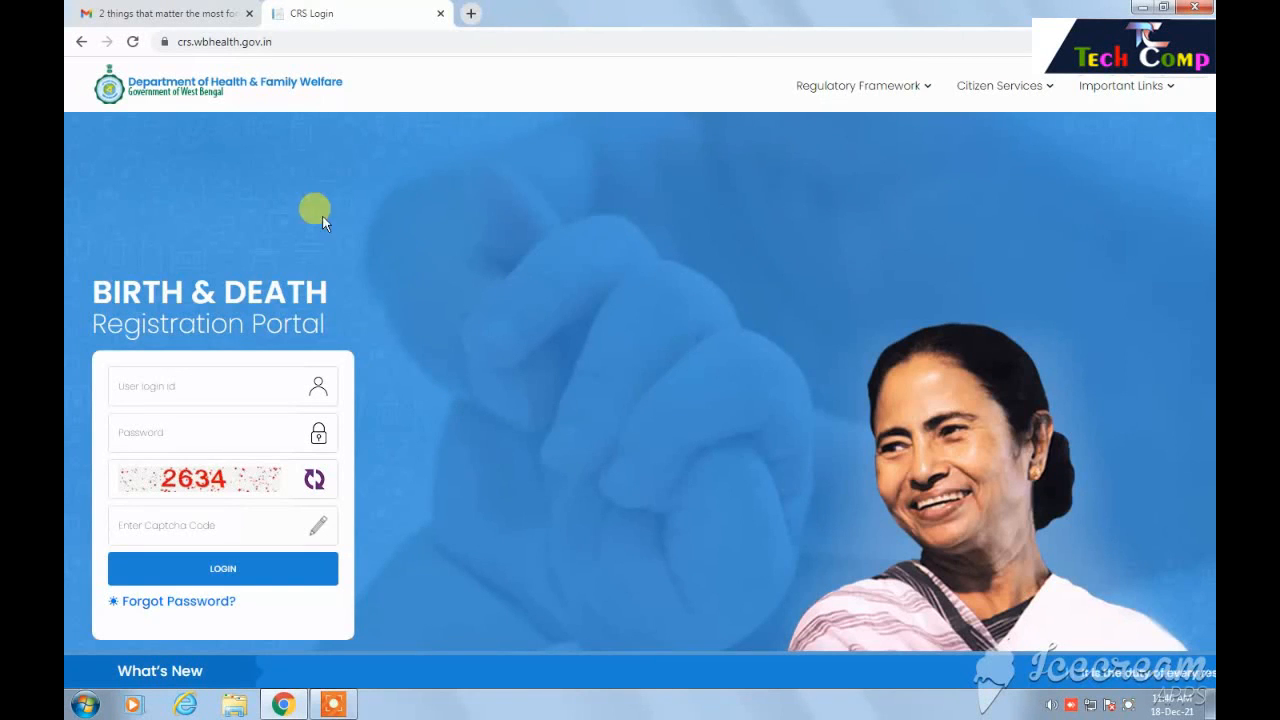
Choose Citizen Services › Birth › Apply For New Registration to reach the mobile-number OTP prompt.
{"action": "left_click_drag", "start_coordinate": [128, 80], "coordinate": [394, 77]}
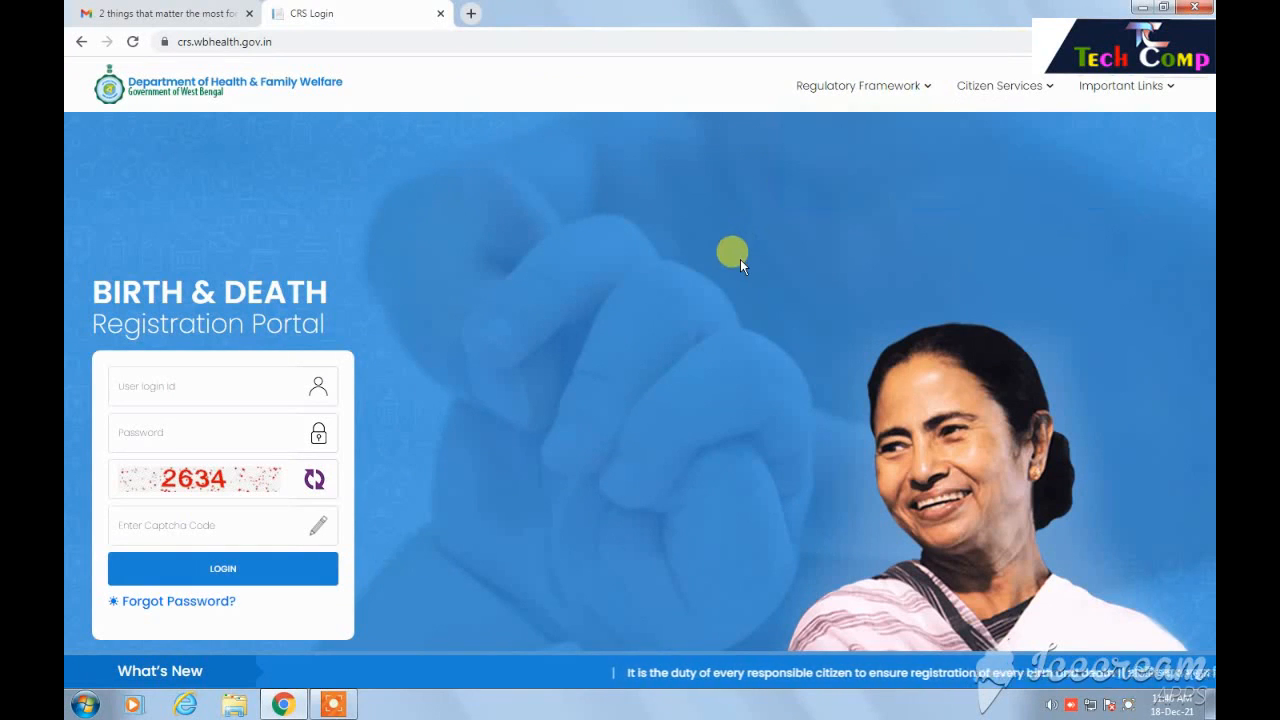
{"action": "left_click", "coordinate": [740, 259]}
{"action": "mouse_move", "coordinate": [983, 86]}
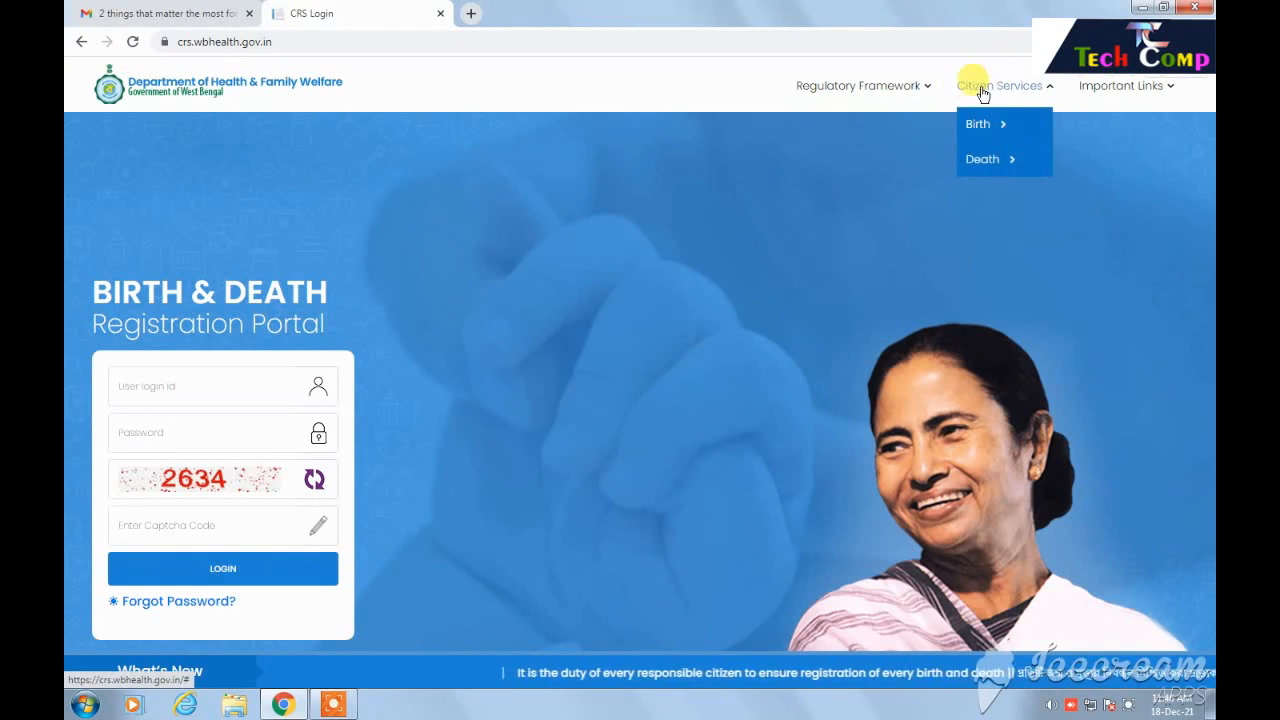
{"action": "mouse_move", "coordinate": [990, 127]}
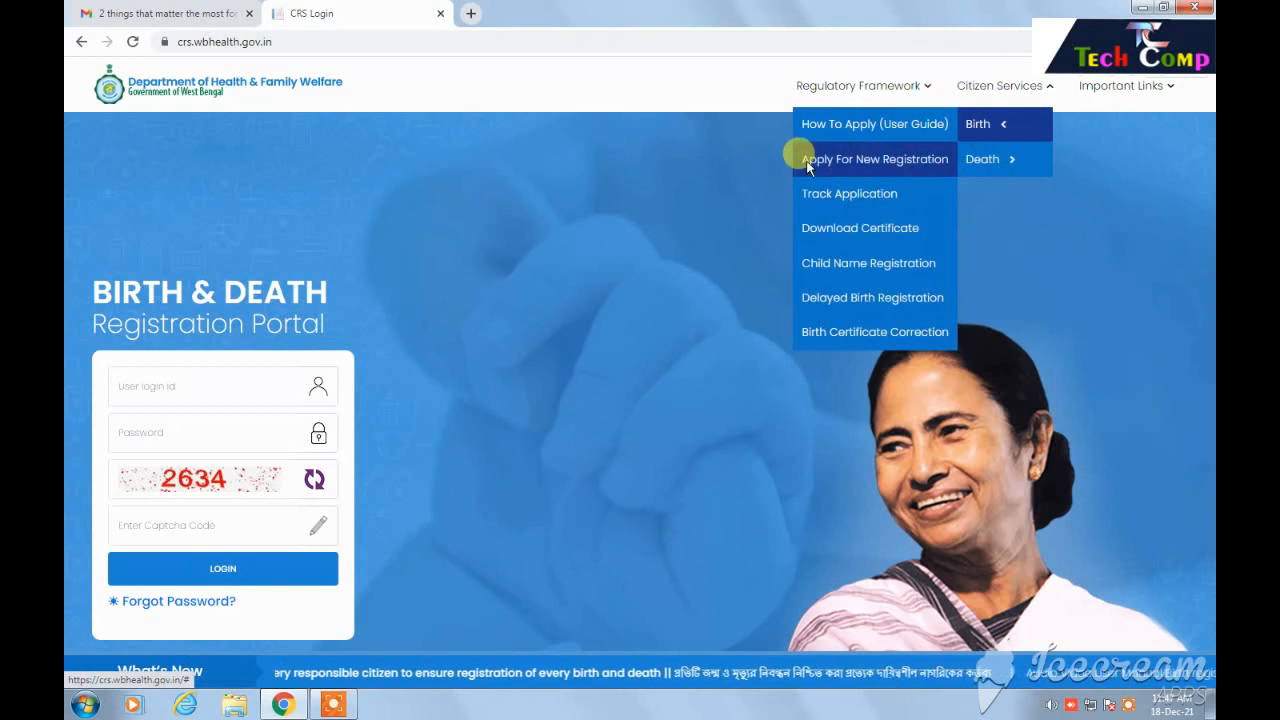
{"action": "left_click", "coordinate": [876, 161]}
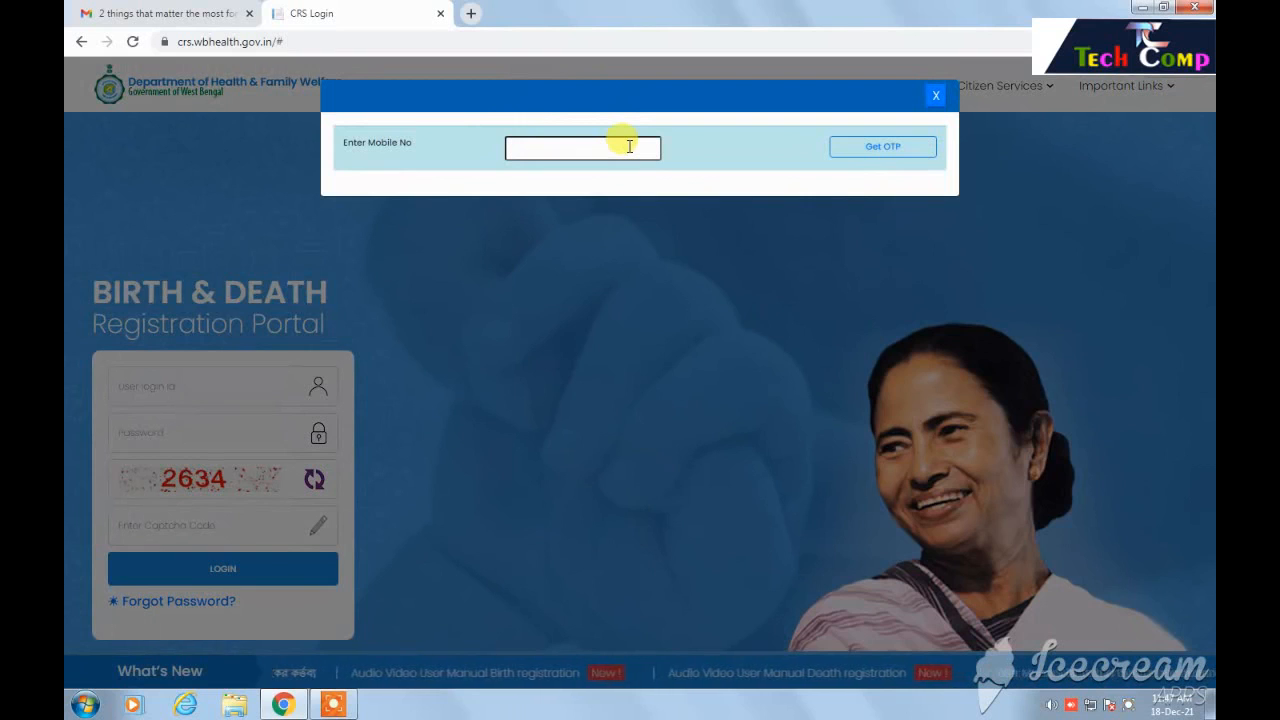
Fill in the saved mobile number, request an OTP, and submit the received code.
{"action": "left_click", "coordinate": [569, 147]}
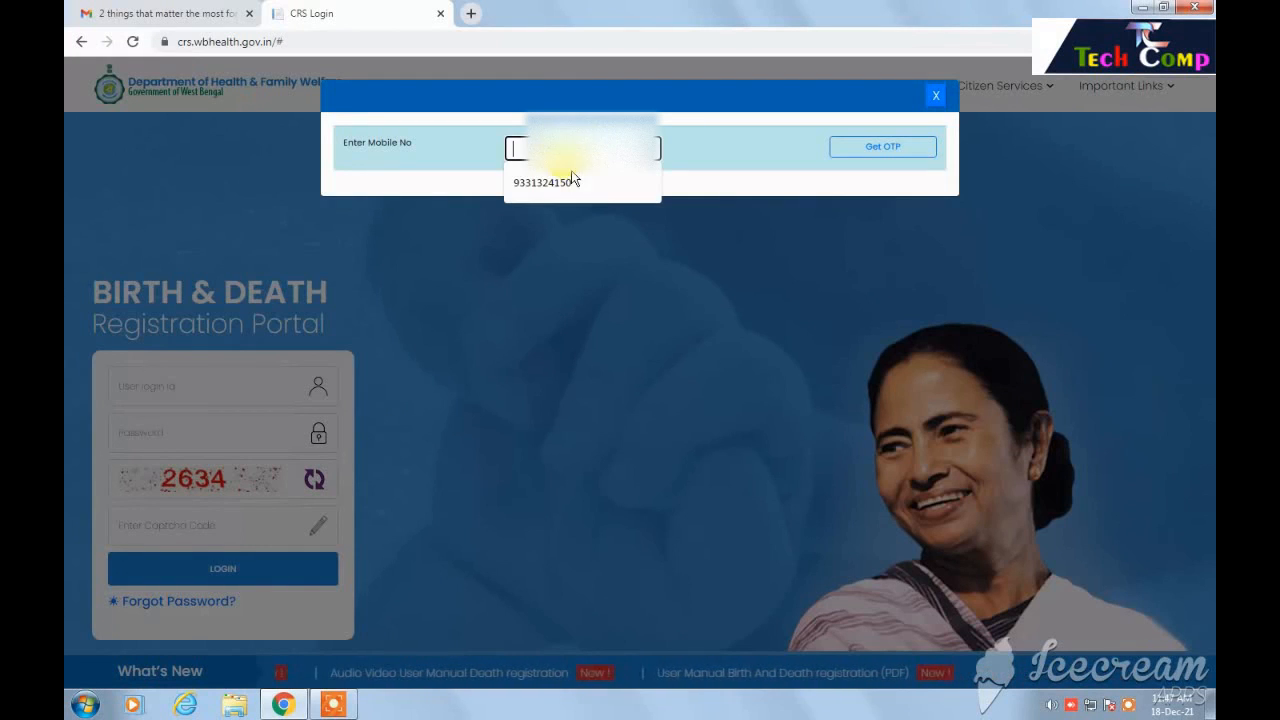
{"action": "left_click", "coordinate": [560, 180]}
{"action": "left_click", "coordinate": [877, 145]}
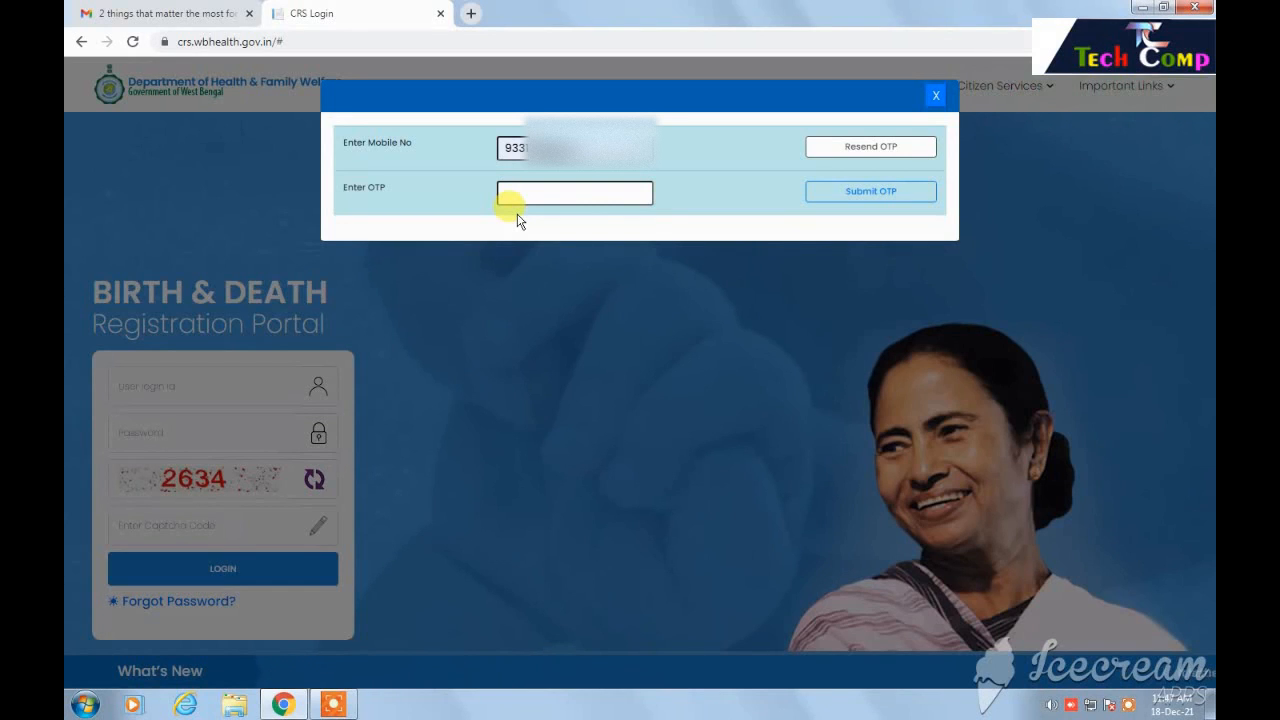
{"action": "left_click", "coordinate": [560, 190]}
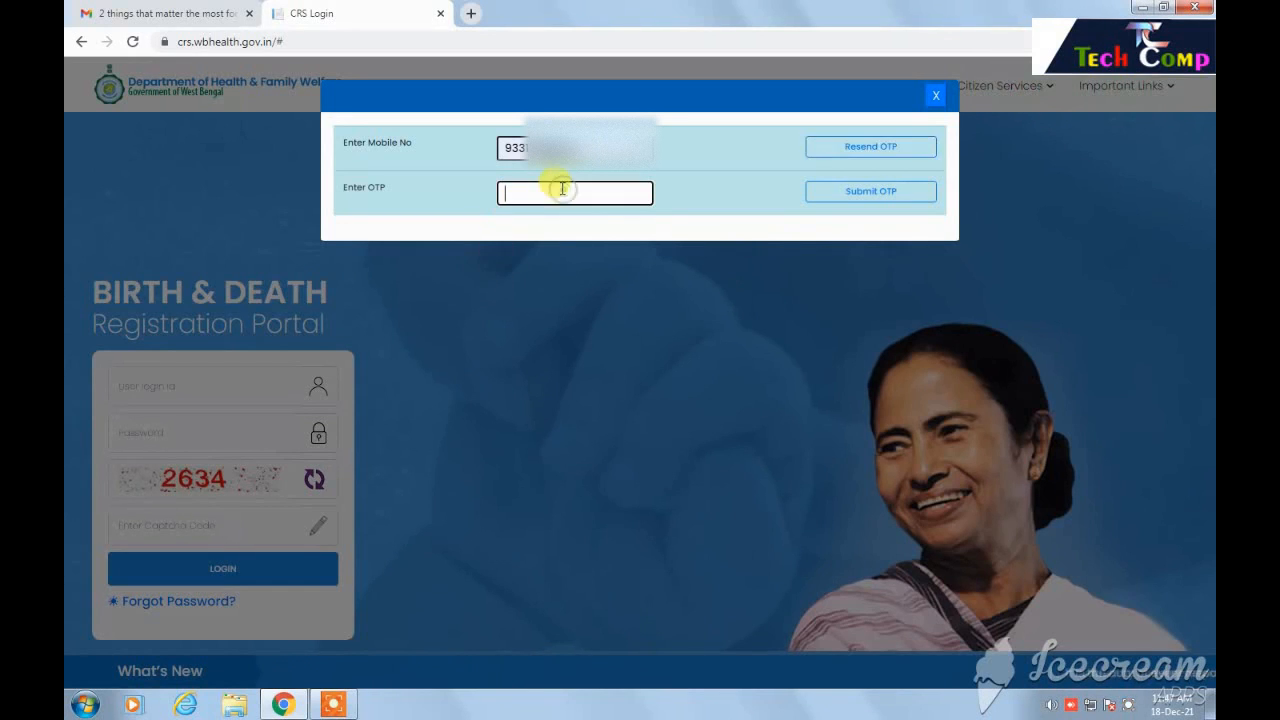
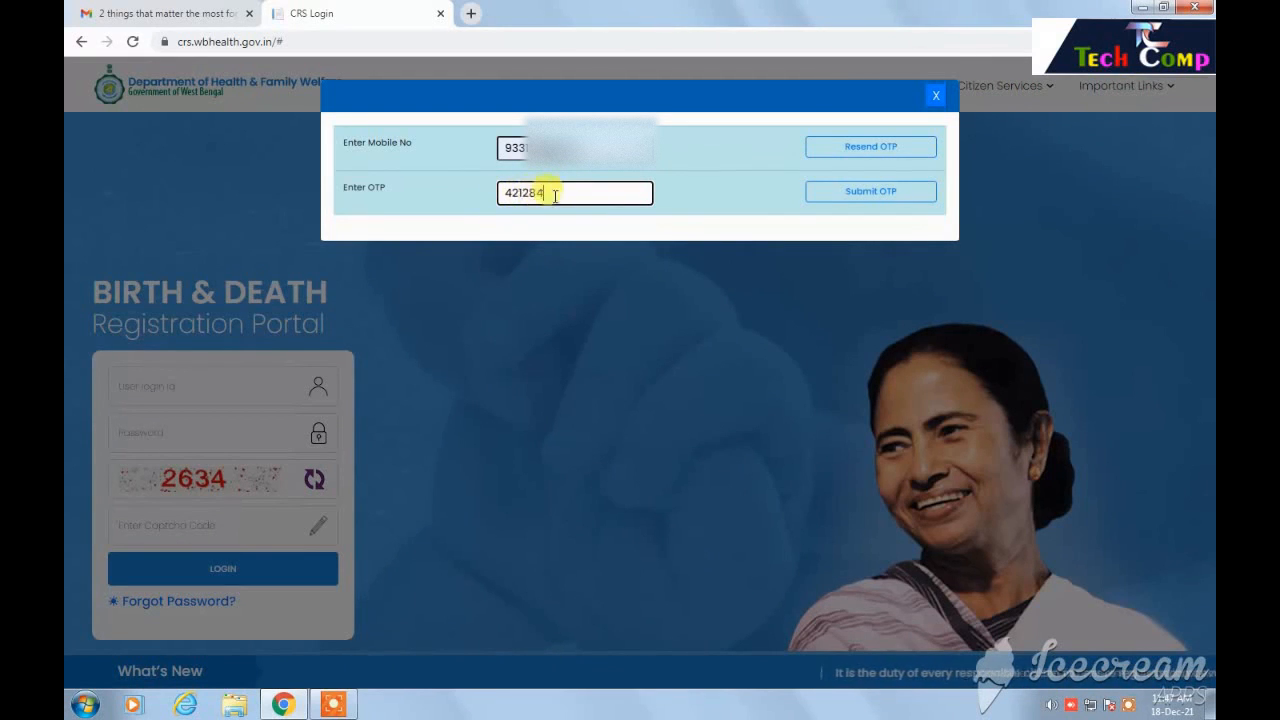
{"action": "left_click", "coordinate": [862, 194]}
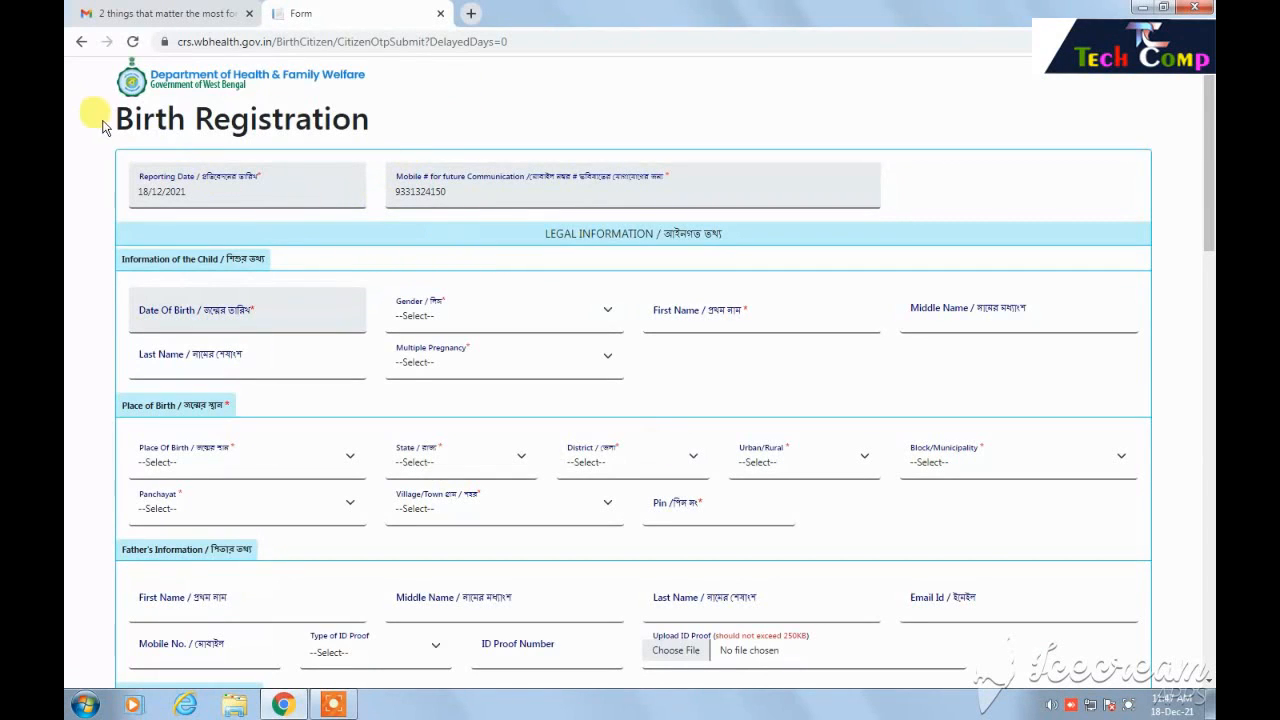
Check the form and leave the prefilled reporting date 18/12/2021 unchanged.
{"action": "left_click_drag", "start_coordinate": [96, 118], "coordinate": [400, 126]}
{"action": "left_click", "coordinate": [340, 112]}
{"action": "left_click_drag", "start_coordinate": [130, 194], "coordinate": [205, 202]}
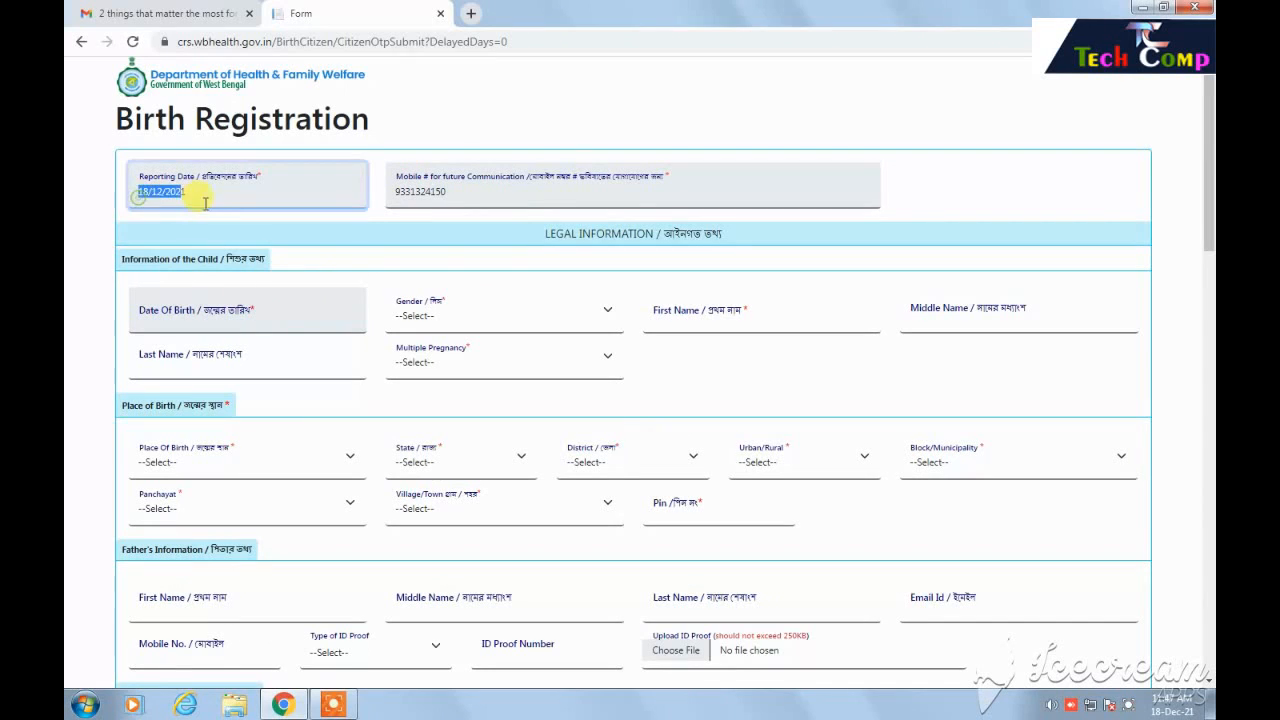
{"action": "left_click", "coordinate": [108, 195]}
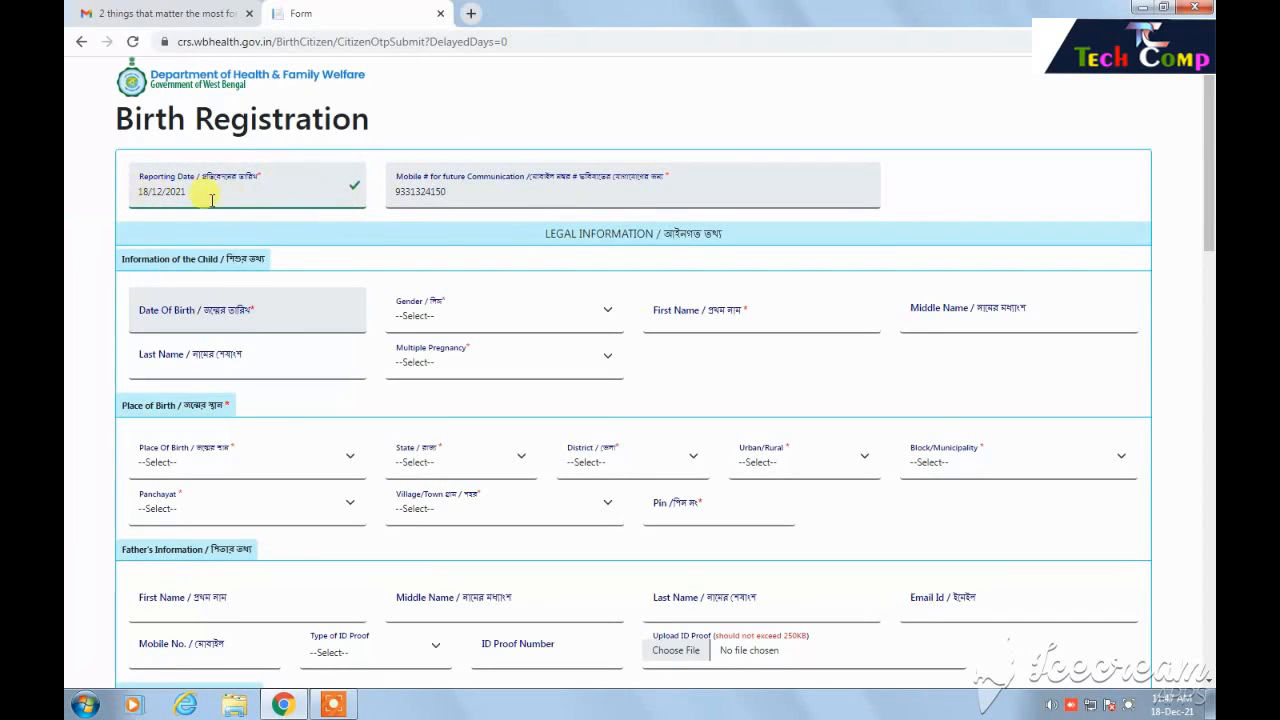
{"action": "scroll", "coordinate": [118, 288], "scroll_direction": "down", "scroll_amount": 3}
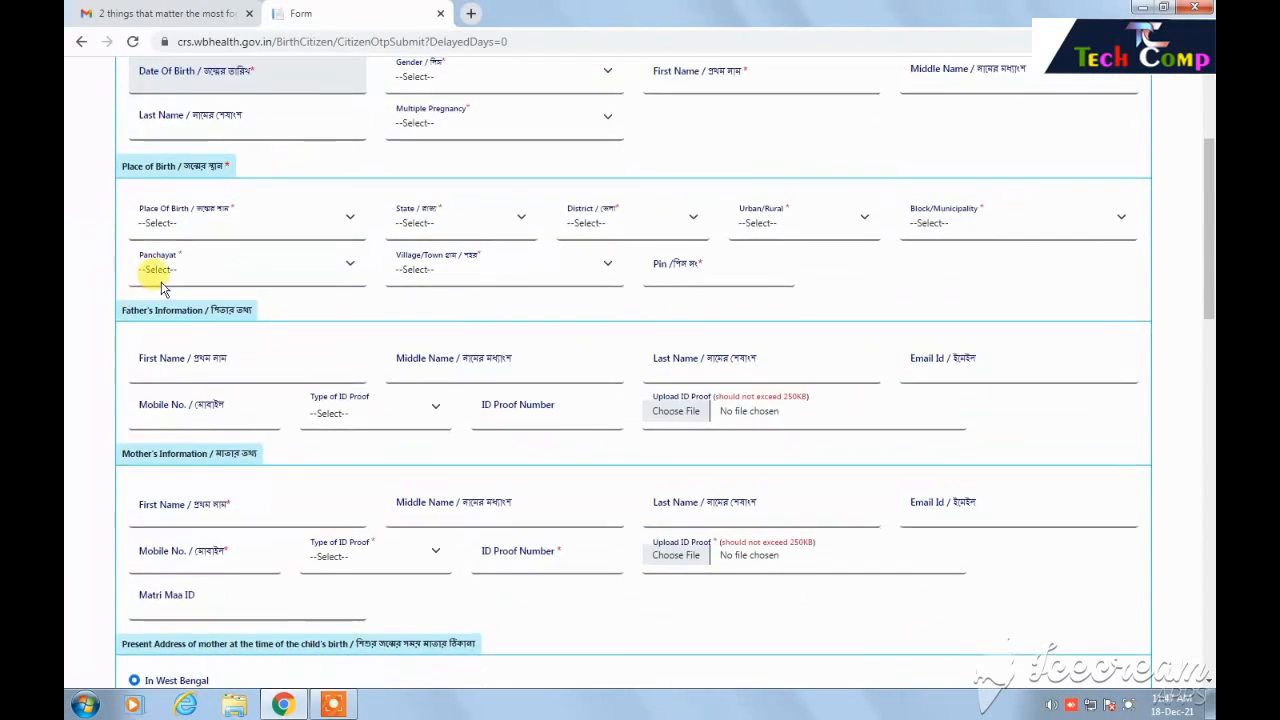
{"action": "scroll", "coordinate": [163, 289], "scroll_direction": "up", "scroll_amount": 1}
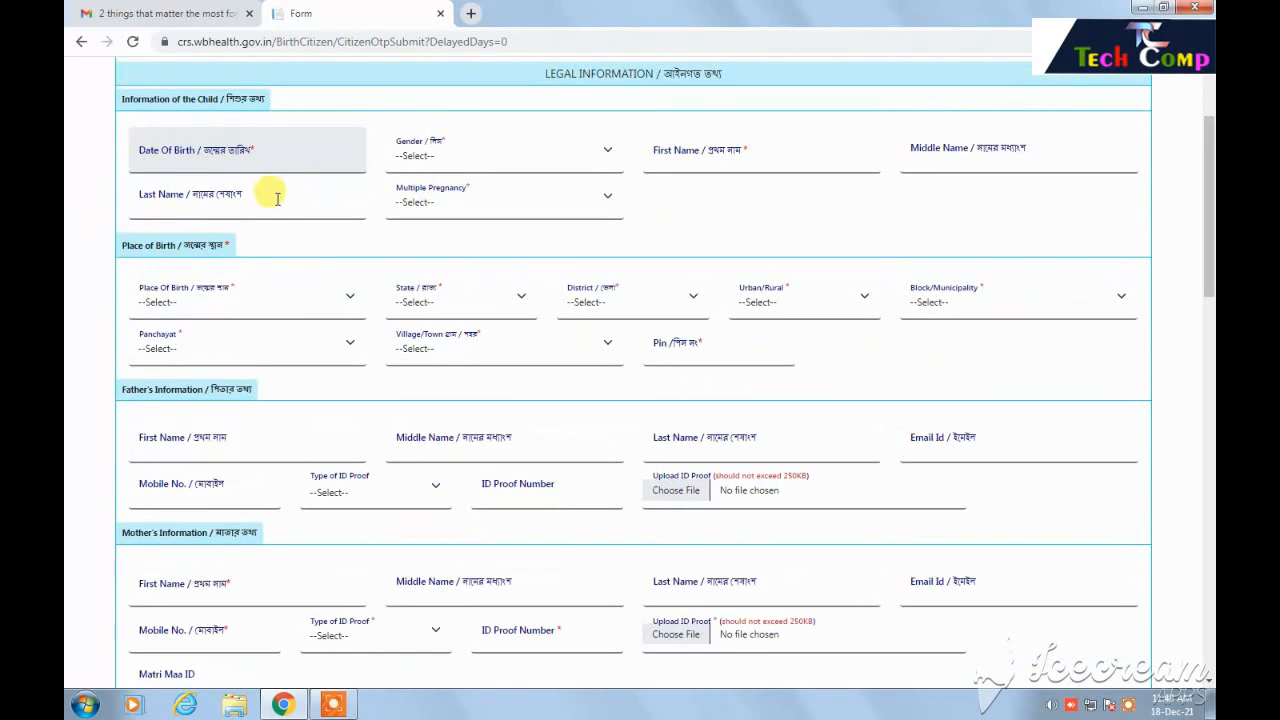
{"action": "left_click", "coordinate": [462, 160]}
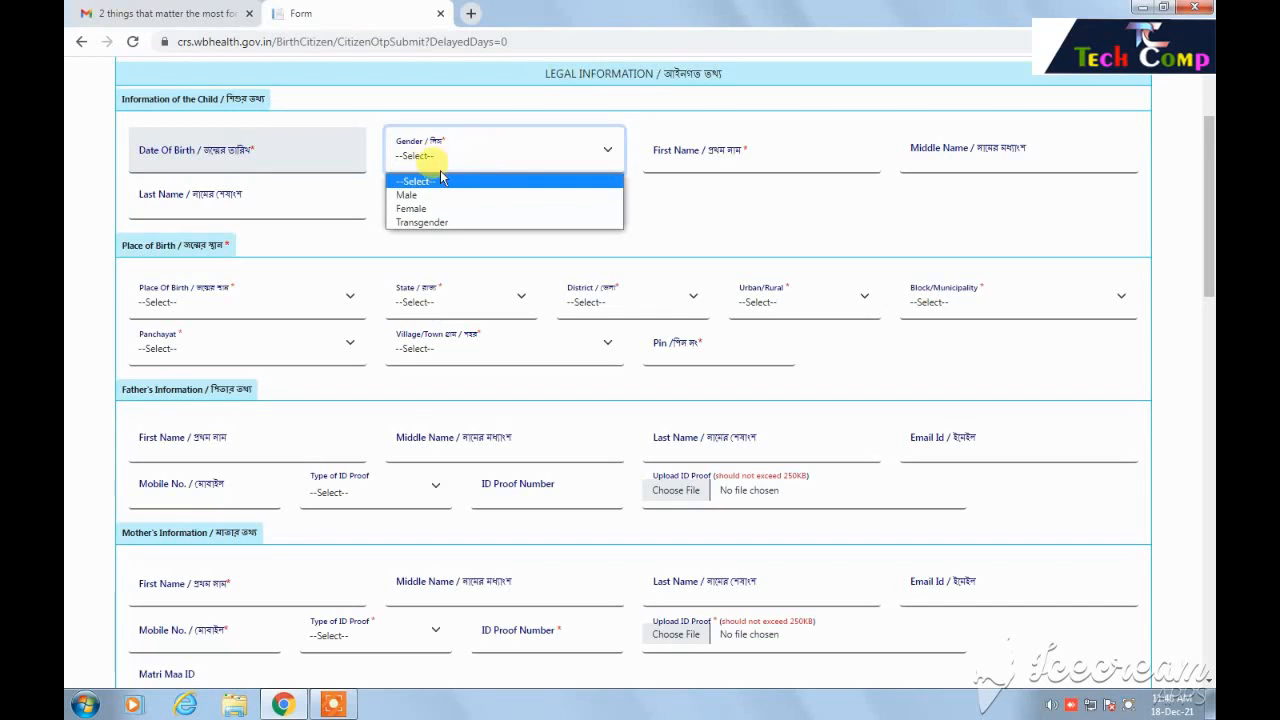
{"action": "left_click", "coordinate": [415, 197]}
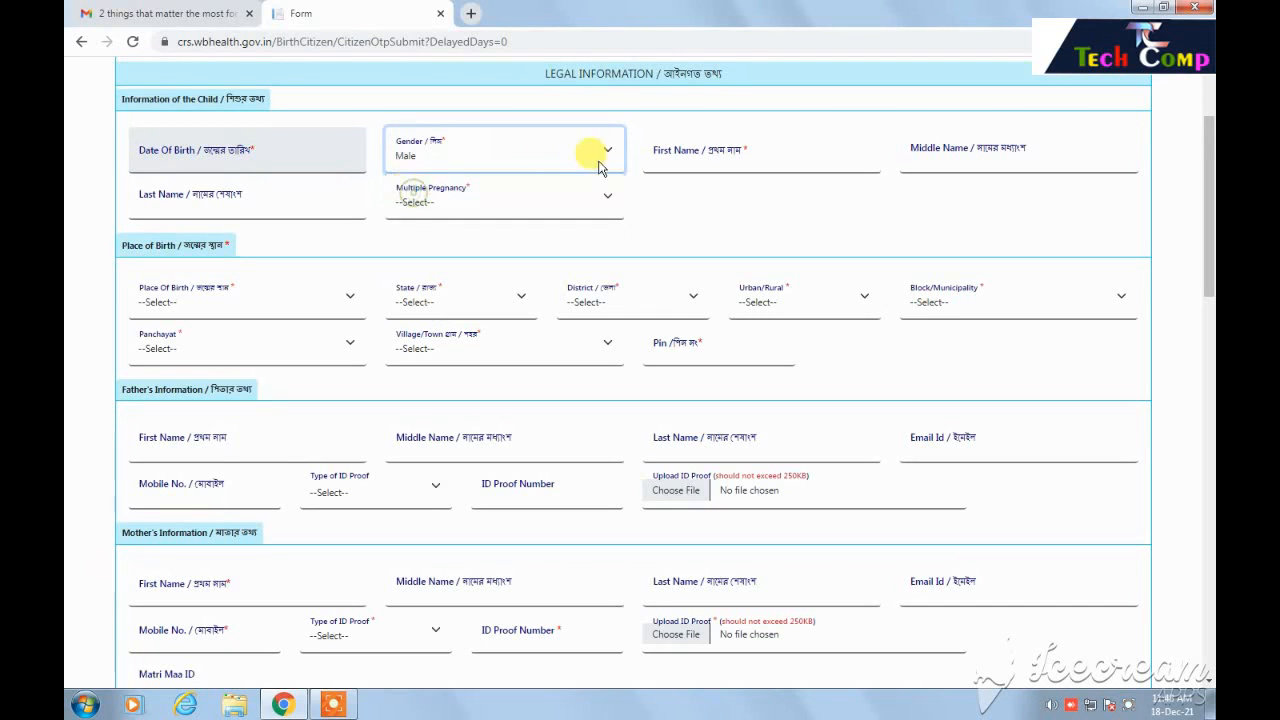
{"action": "left_click", "coordinate": [250, 160]}
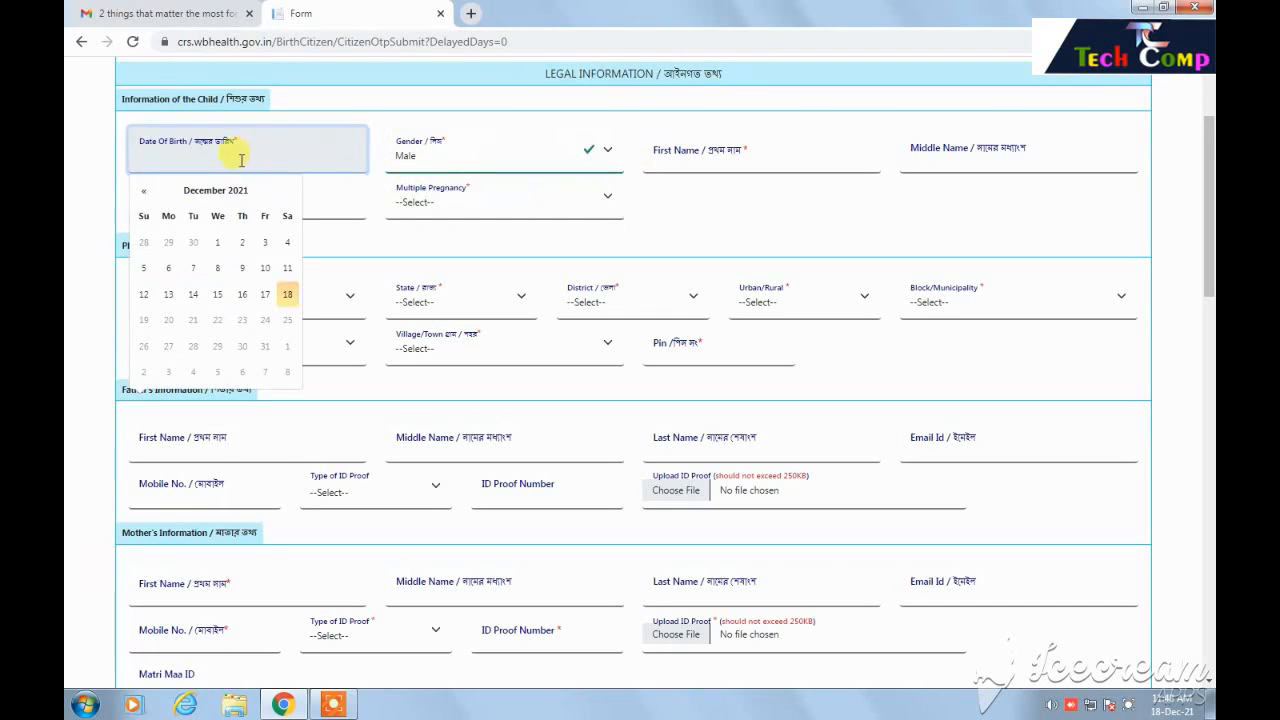
{"action": "left_click", "coordinate": [242, 246]}
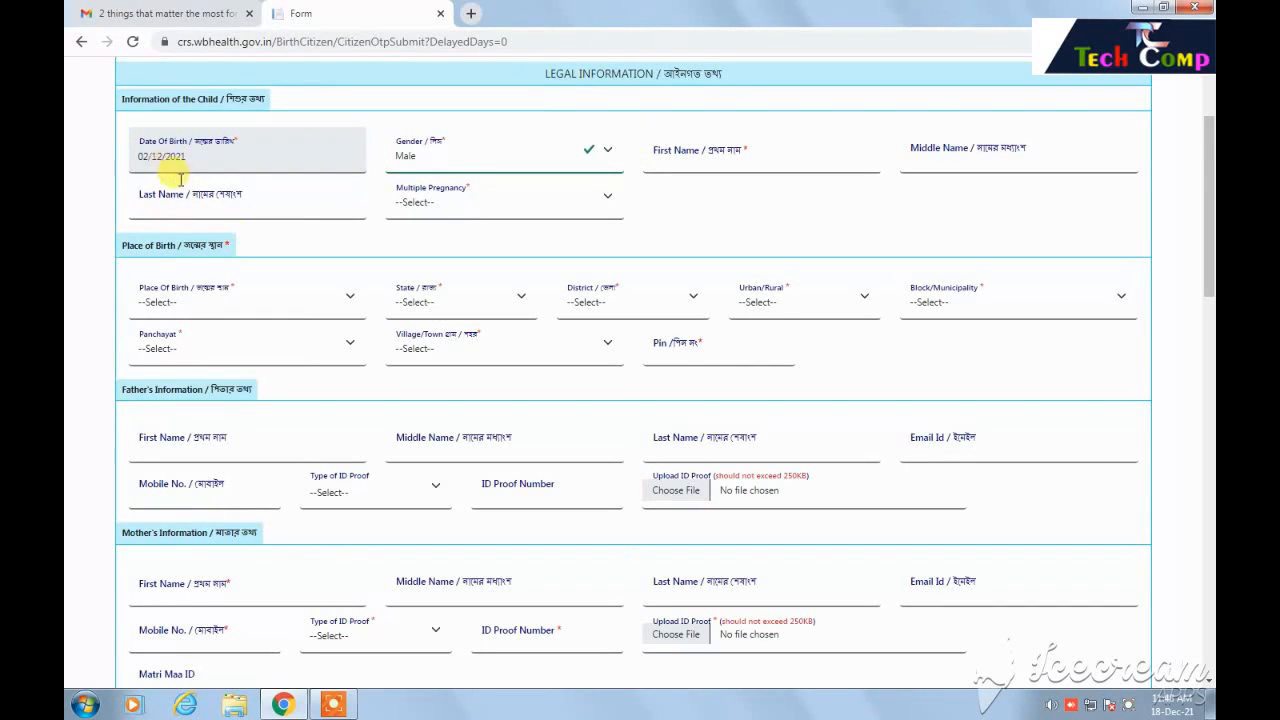
{"action": "left_click", "coordinate": [721, 162]}
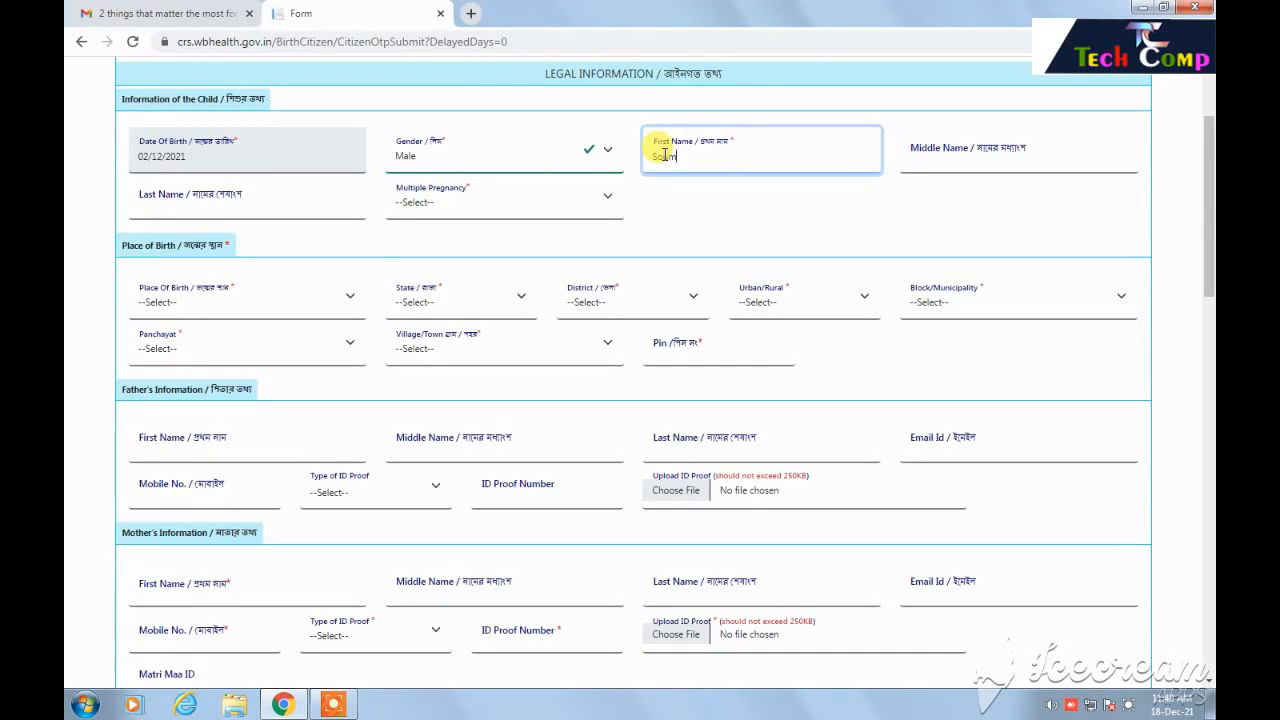
Move past the child's name fields and mark the birth as a Single pregnancy.
{"action": "key", "text": "Tab"}
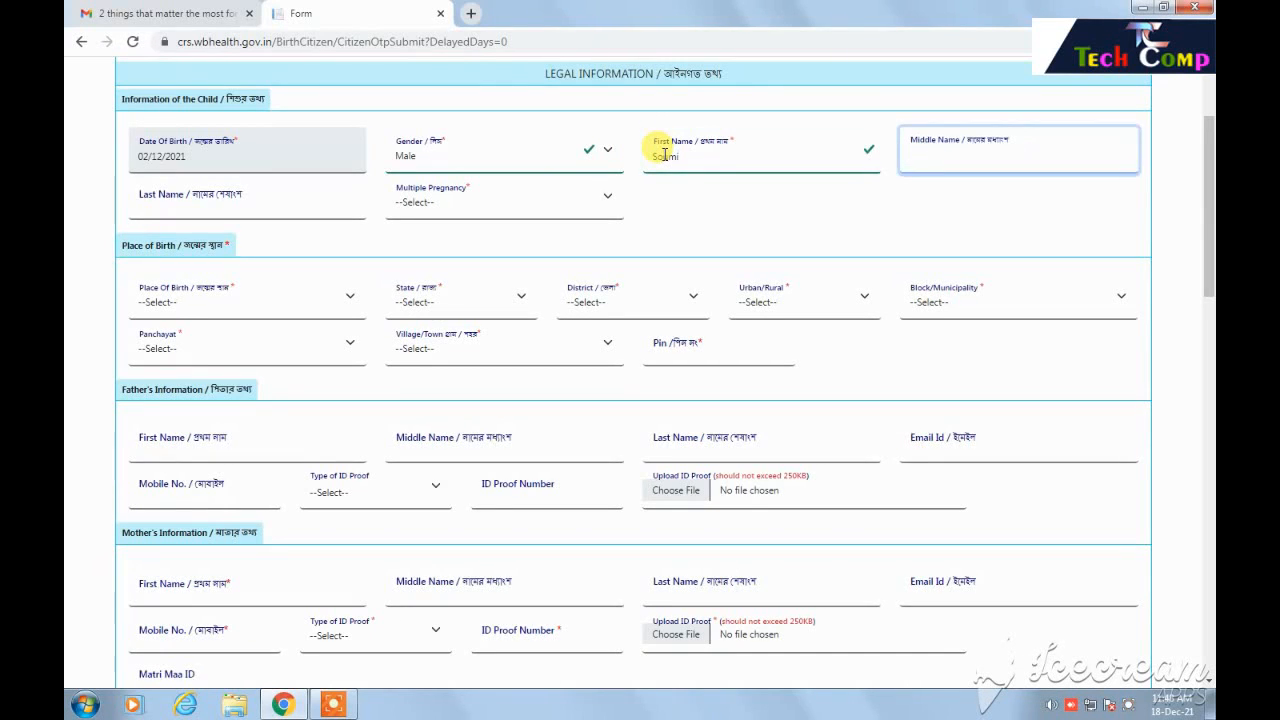
{"action": "key", "text": "Tab"}
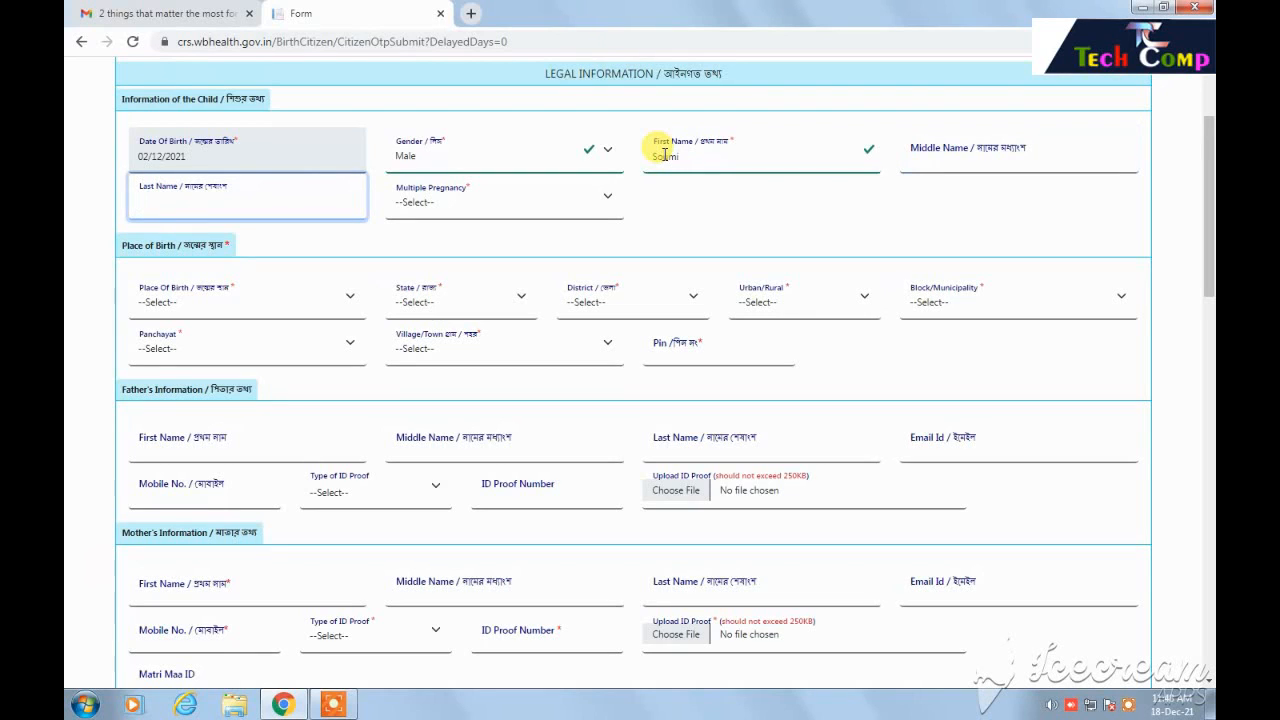
{"action": "key", "text": "Tab"}
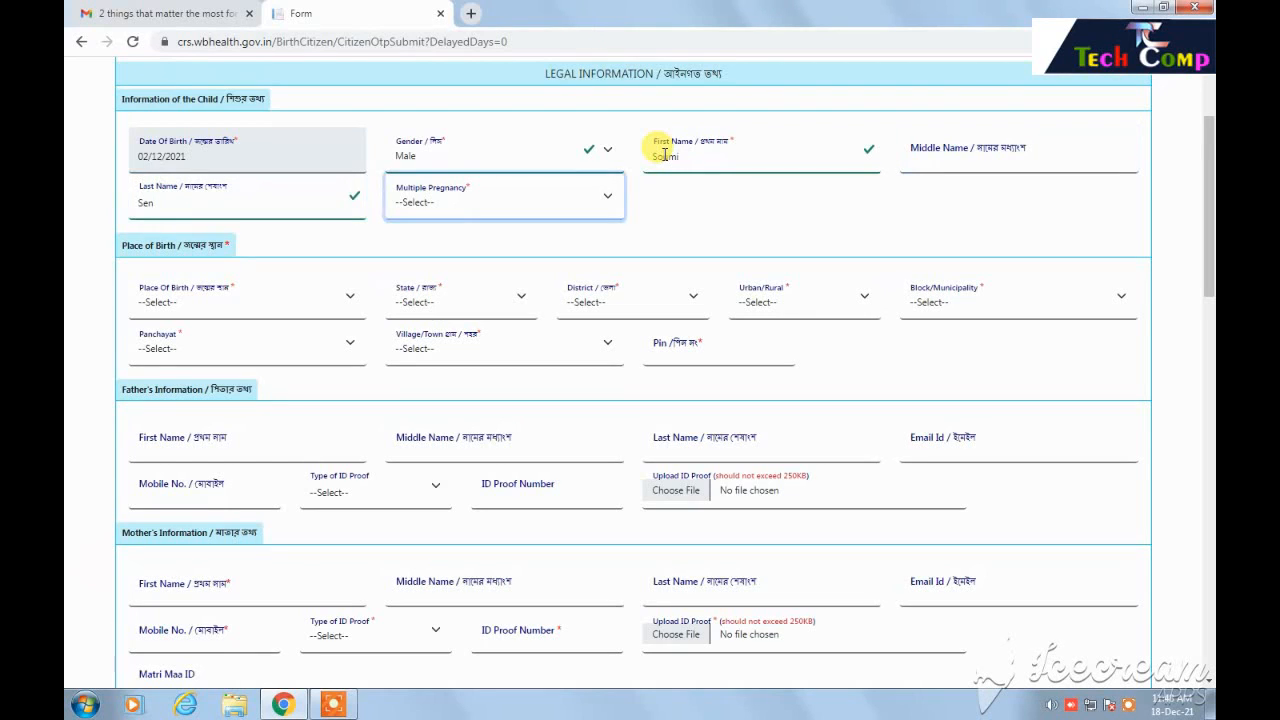
{"action": "left_click", "coordinate": [476, 200]}
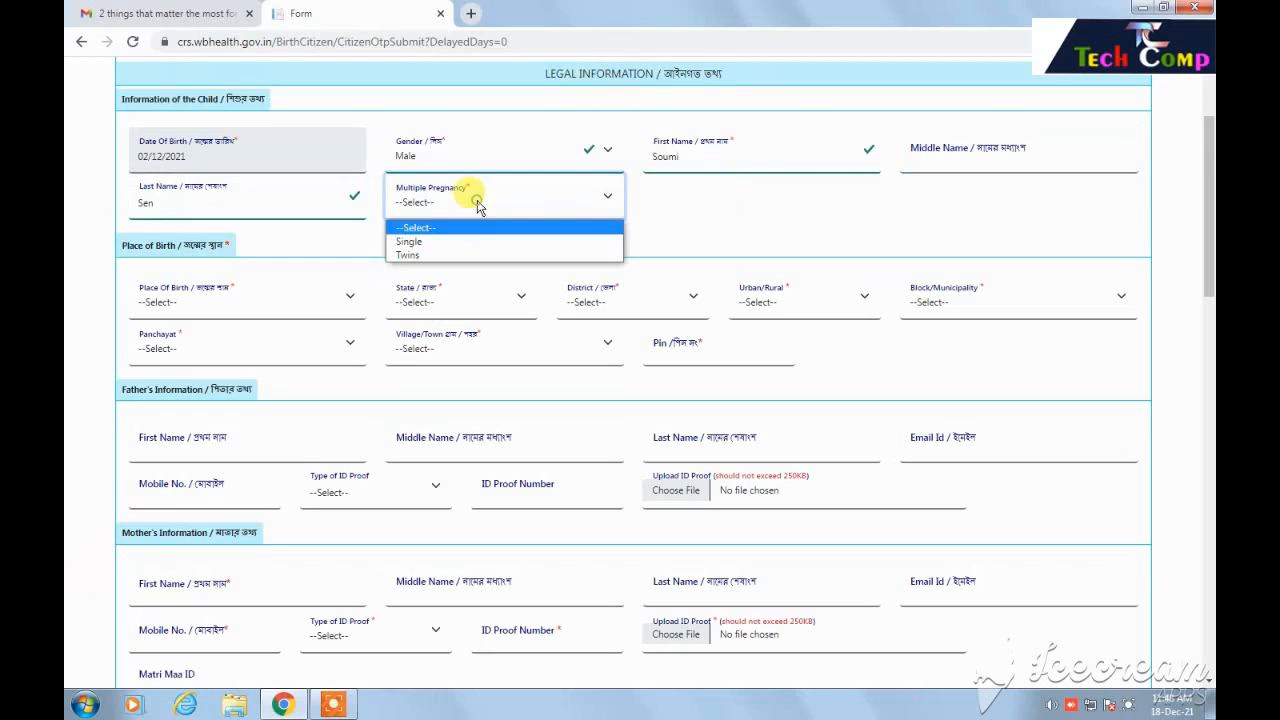
{"action": "left_click", "coordinate": [430, 242]}
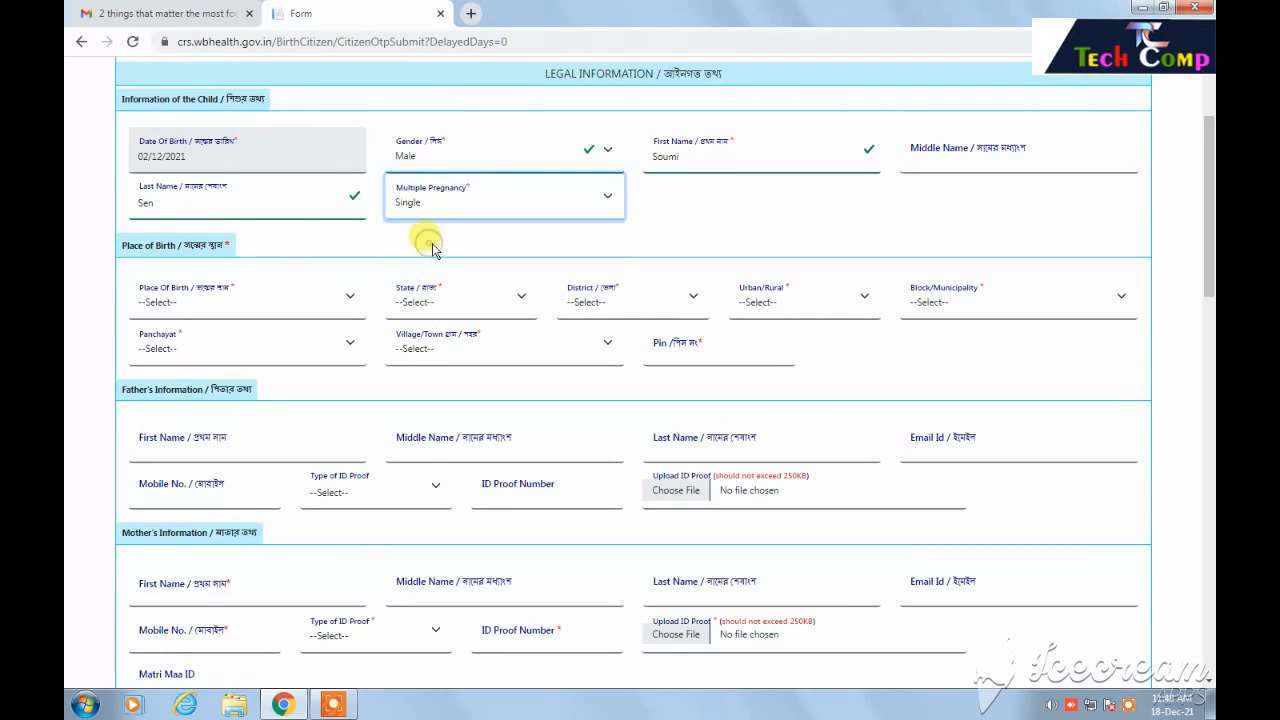
Set the place of birth to Hospital in the state of West Bengal.
{"action": "left_click", "coordinate": [187, 315]}
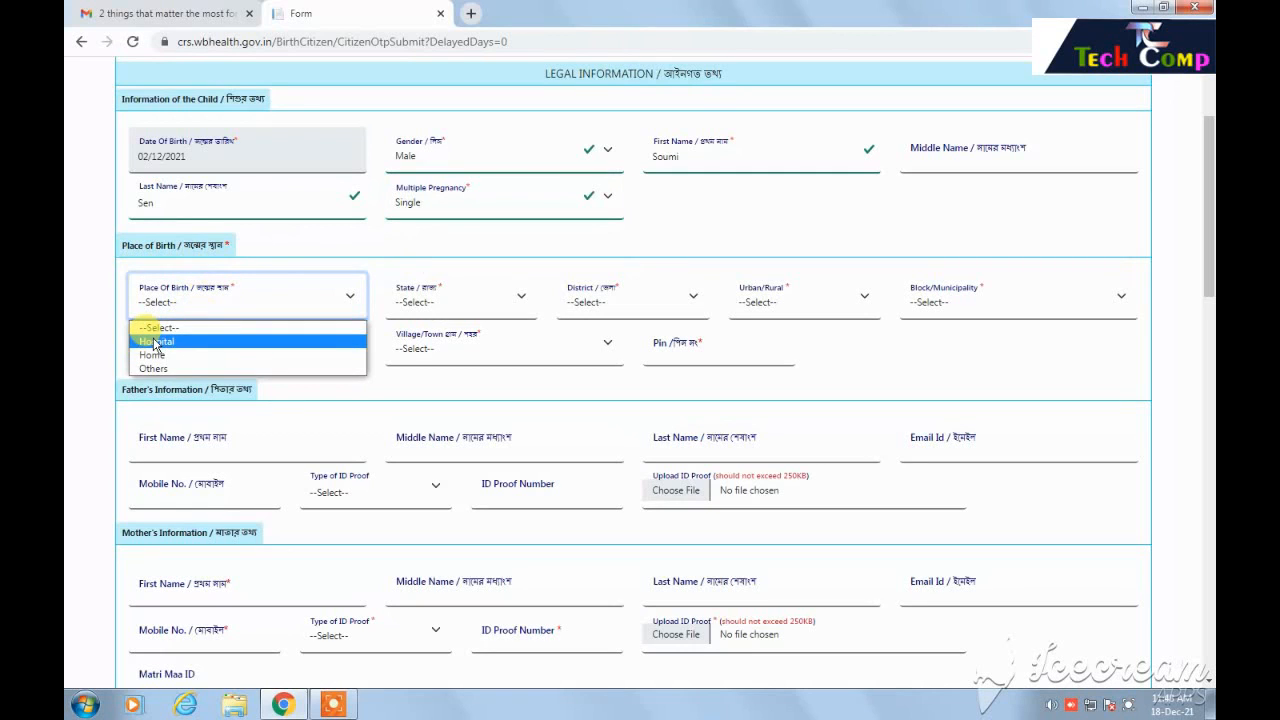
{"action": "left_click", "coordinate": [152, 342]}
{"action": "left_click", "coordinate": [444, 296]}
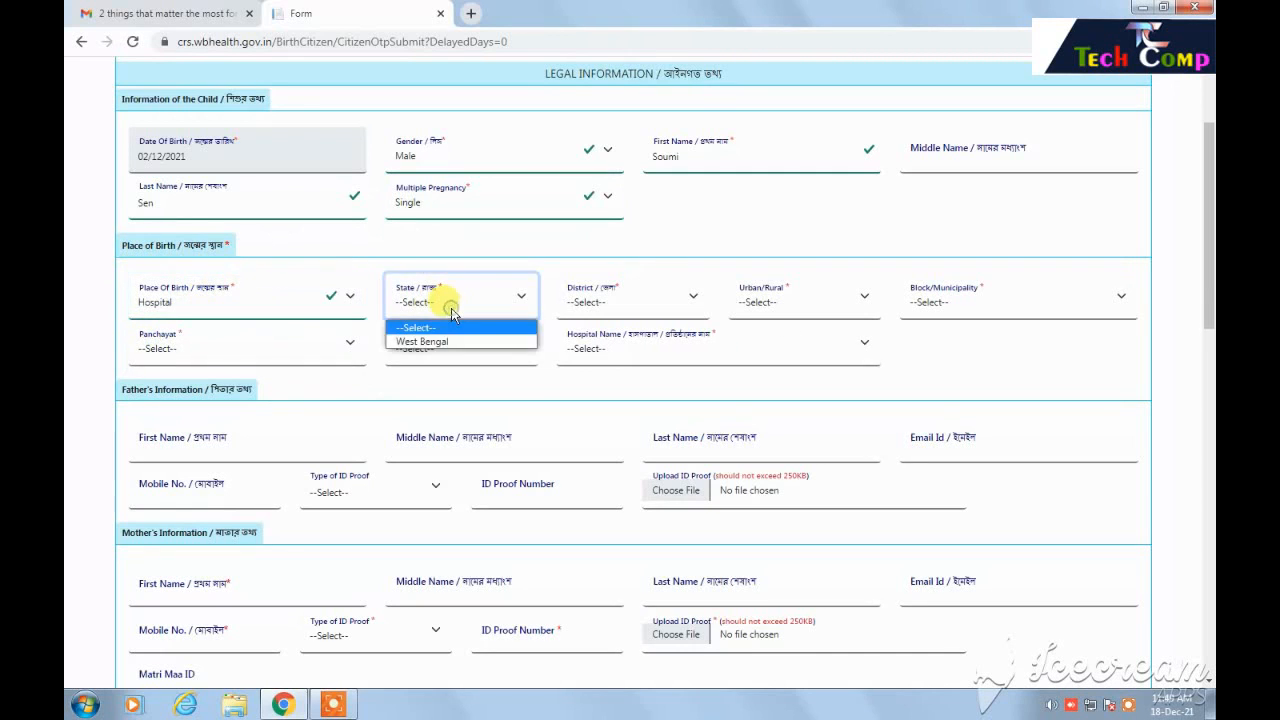
{"action": "left_click", "coordinate": [447, 341]}
Look through the district list without choosing one, keeping Hospital as place of birth.
{"action": "left_click", "coordinate": [606, 292]}
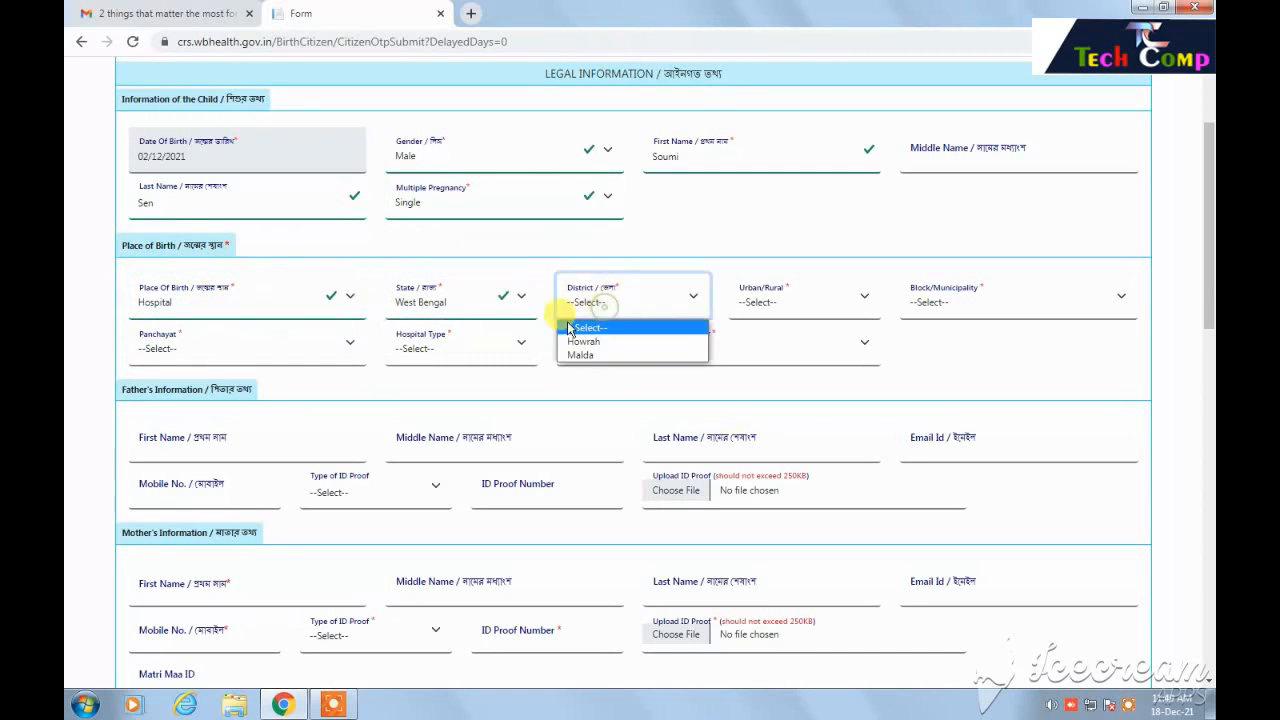
{"action": "left_click", "coordinate": [532, 266]}
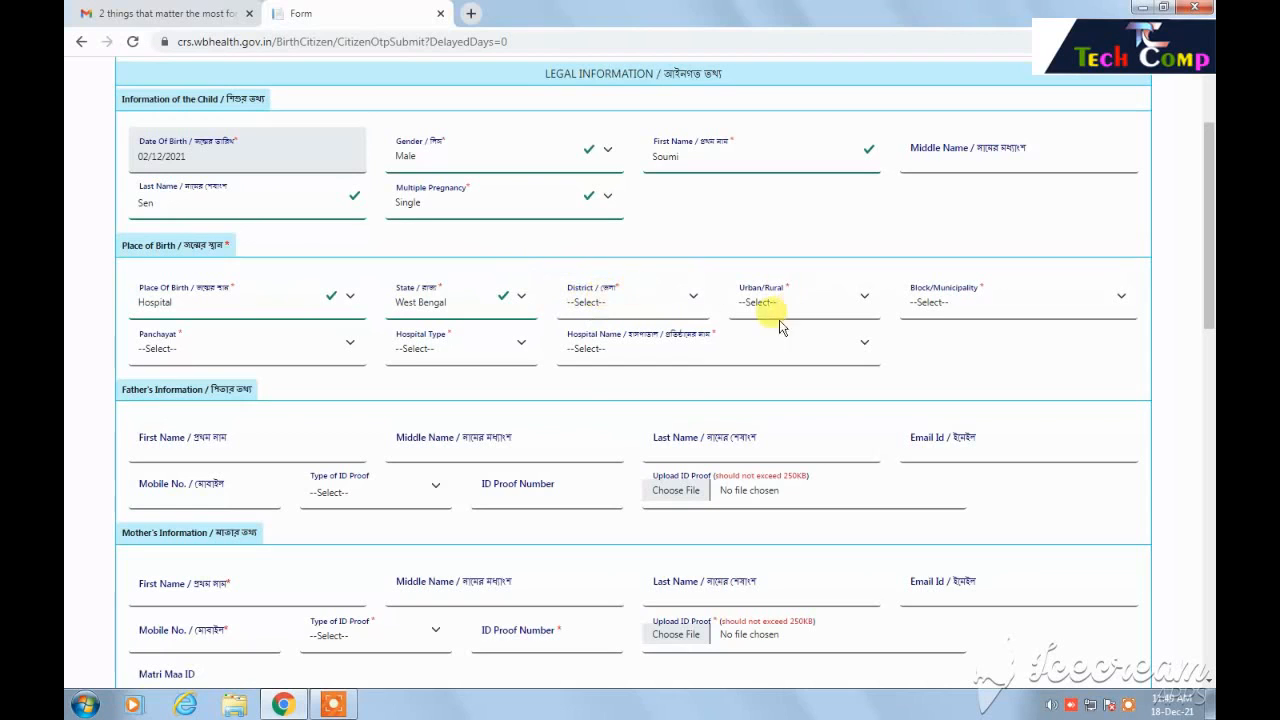
{"action": "scroll", "coordinate": [620, 329], "scroll_direction": "down", "scroll_amount": 2}
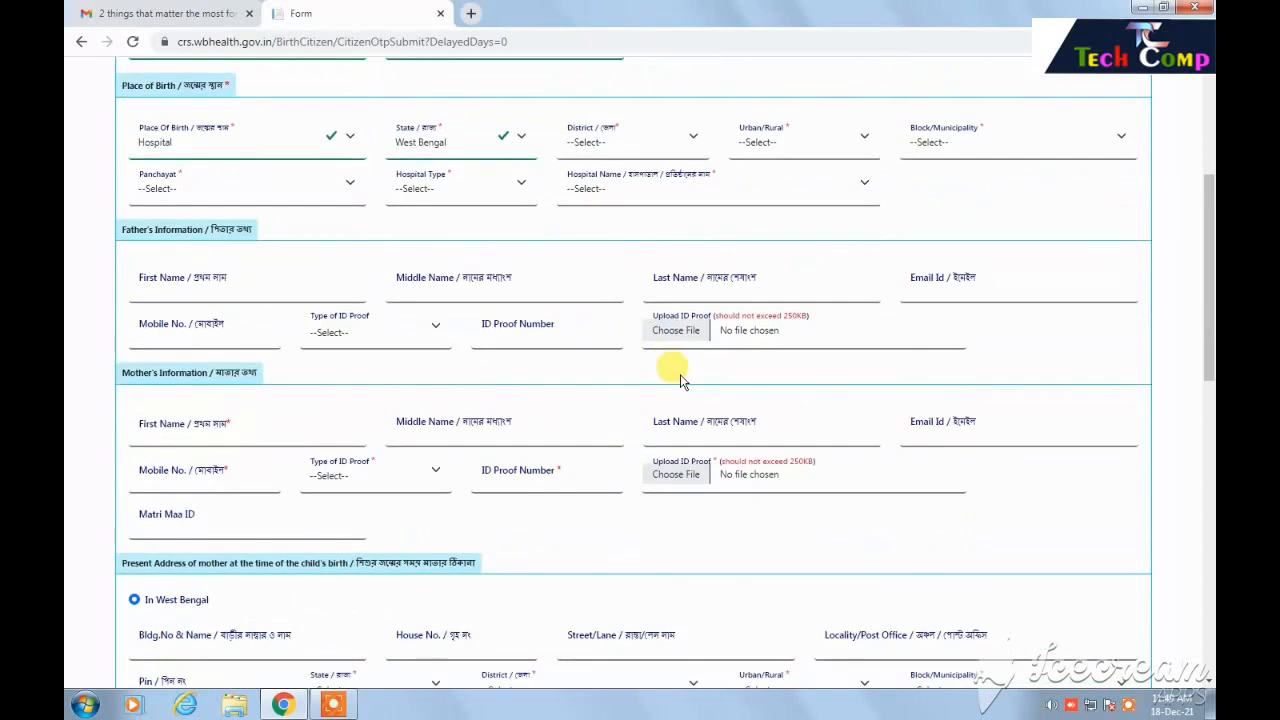
{"action": "scroll", "coordinate": [677, 372], "scroll_direction": "up", "scroll_amount": 2}
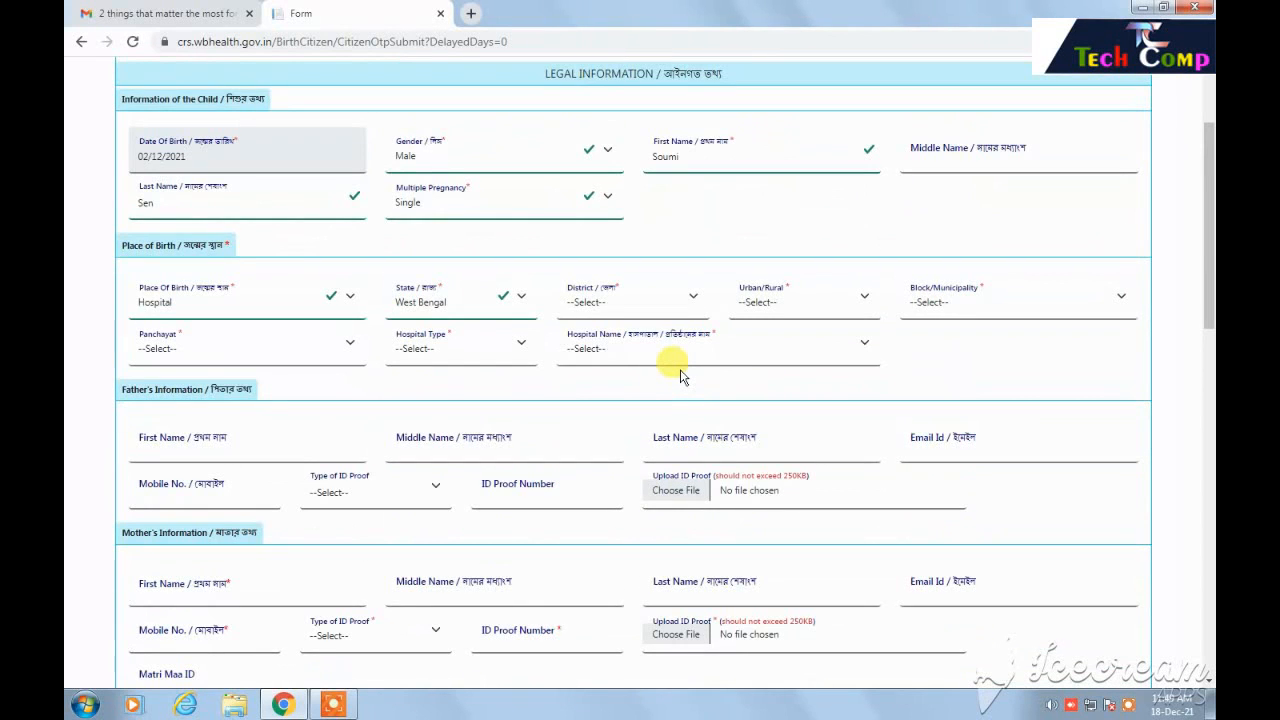
{"action": "left_click", "coordinate": [602, 306]}
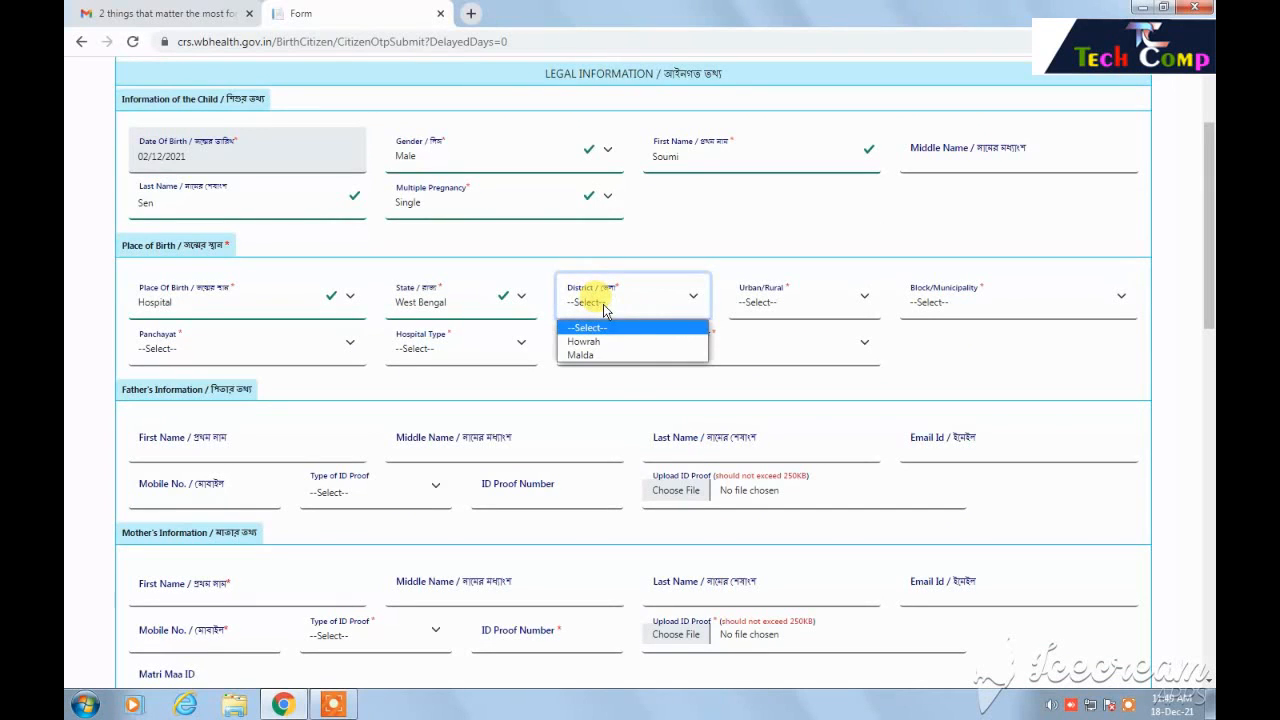
{"action": "left_click", "coordinate": [441, 298]}
{"action": "left_click", "coordinate": [680, 247]}
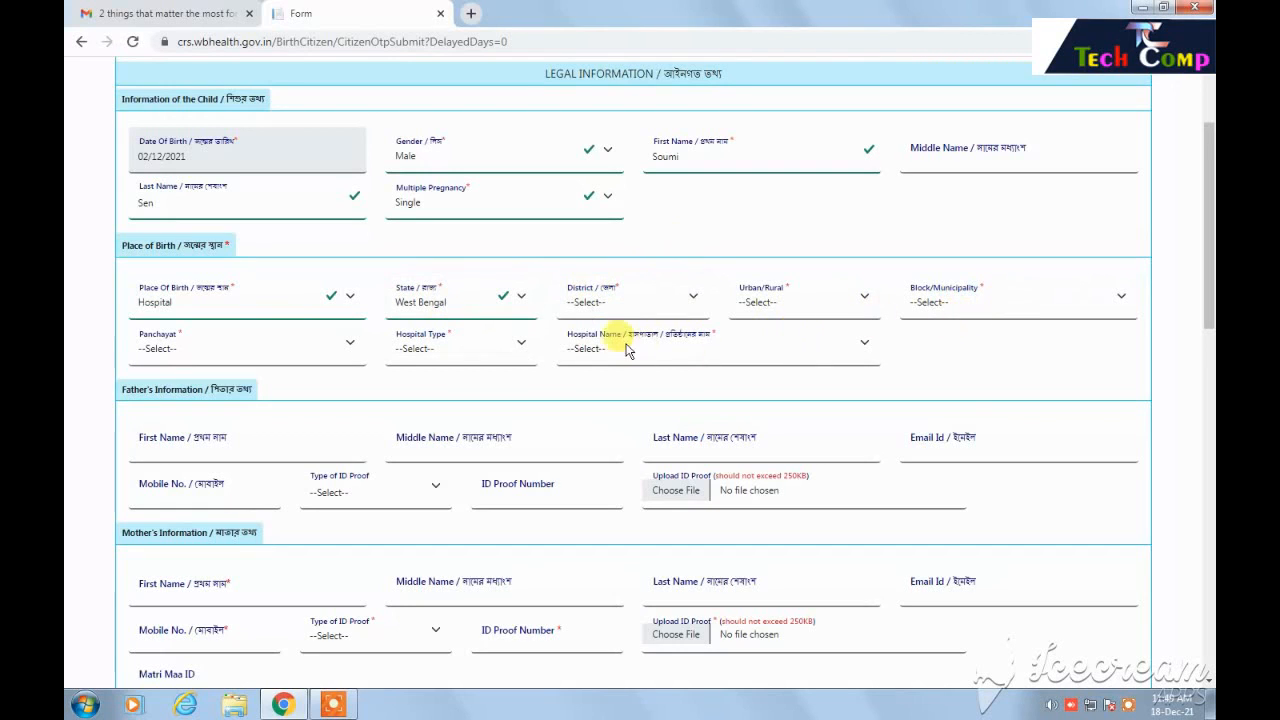
{"action": "left_click", "coordinate": [147, 300]}
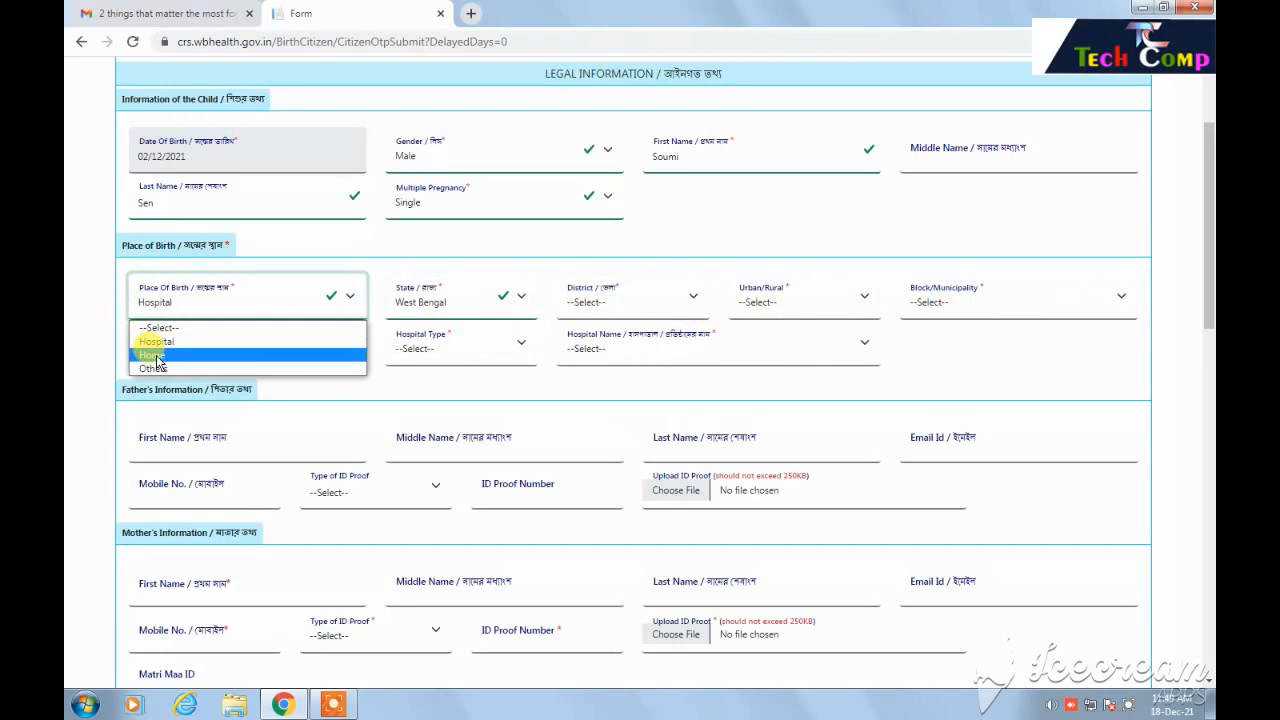
{"action": "left_click", "coordinate": [188, 342]}
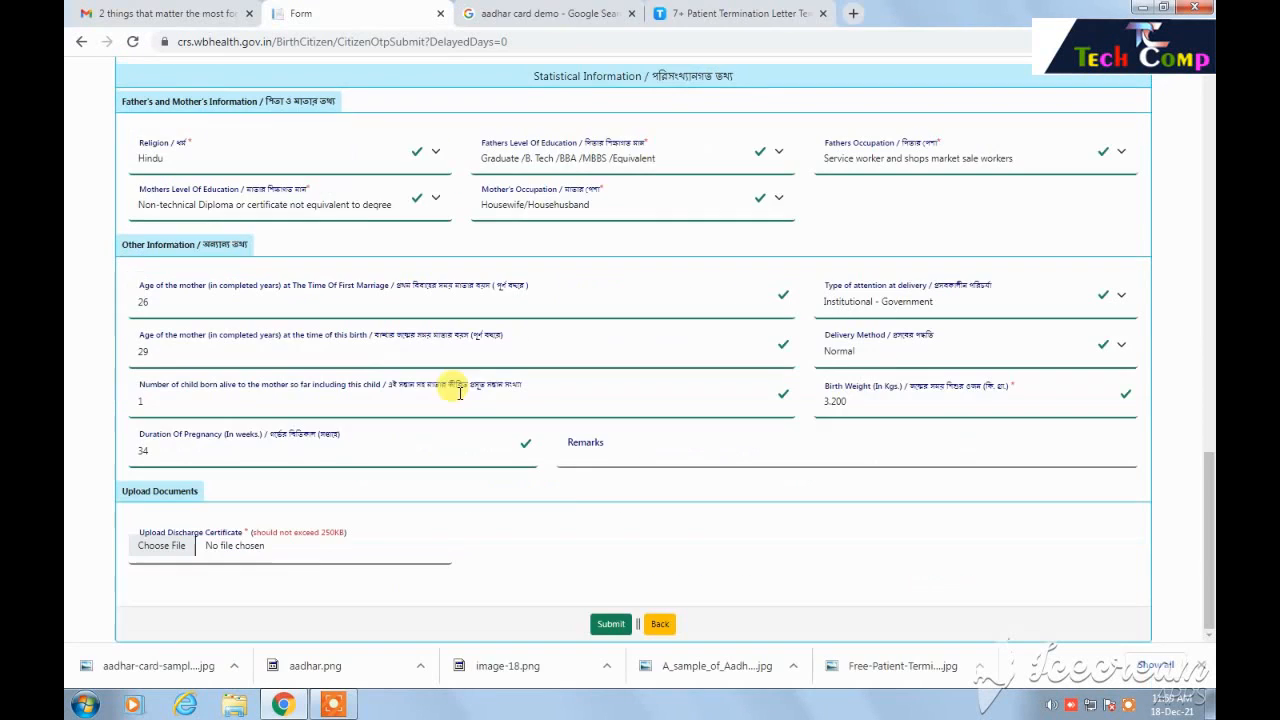
Scroll back up to Father's Information and start choosing his ID proof file.
{"action": "left_click", "coordinate": [260, 392]}
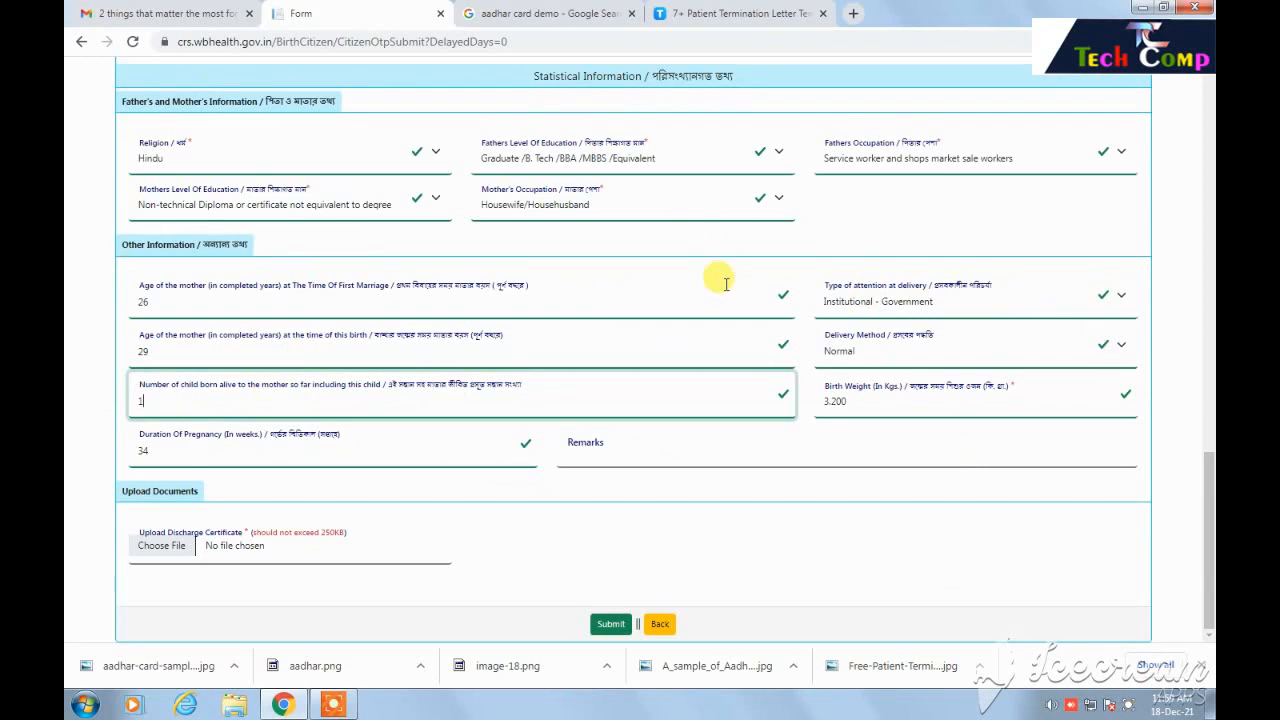
{"action": "scroll", "coordinate": [720, 277], "scroll_direction": "up", "scroll_amount": 2}
{"action": "scroll", "coordinate": [591, 295], "scroll_direction": "up", "scroll_amount": 1}
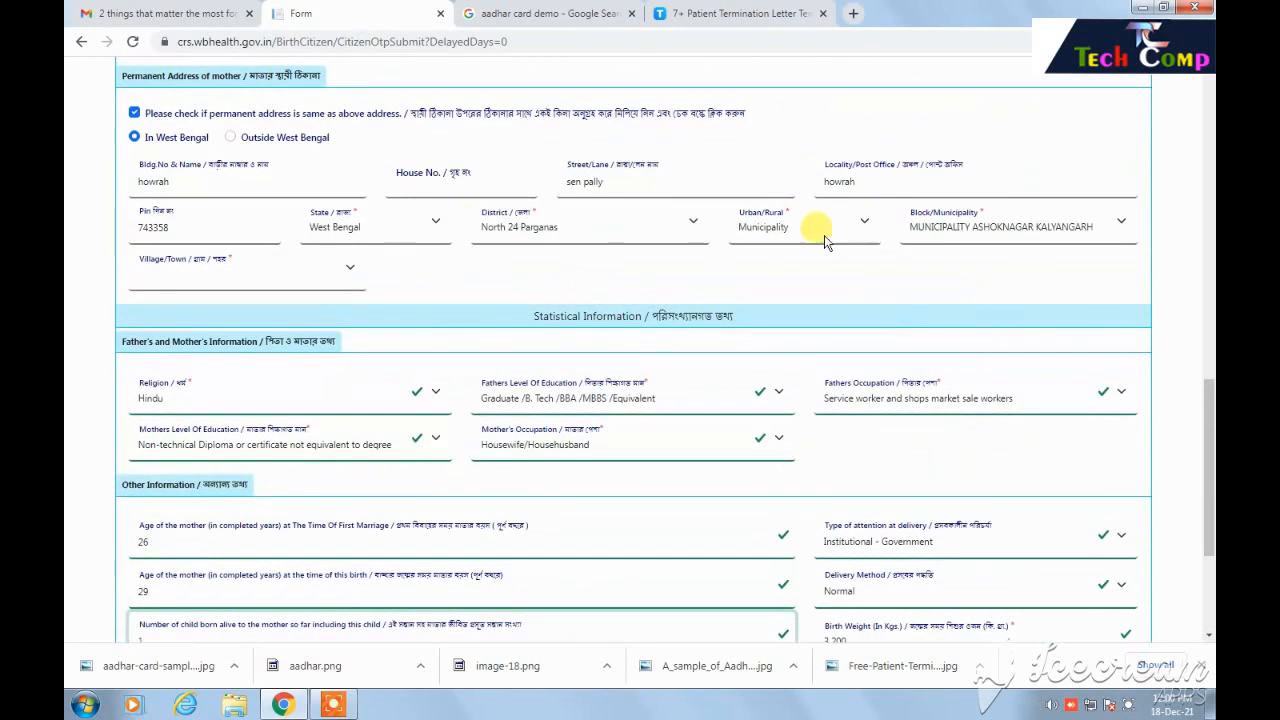
{"action": "scroll", "coordinate": [890, 255], "scroll_direction": "up", "scroll_amount": 1}
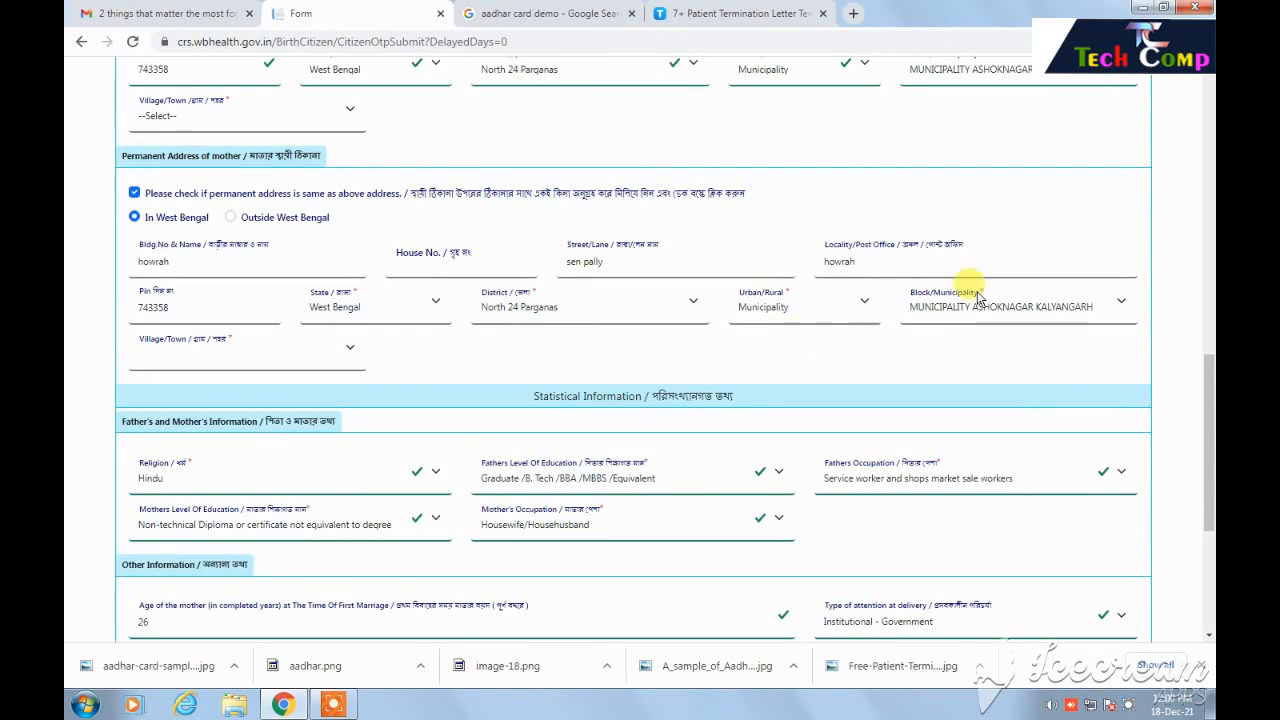
{"action": "scroll", "coordinate": [965, 294], "scroll_direction": "up", "scroll_amount": 2}
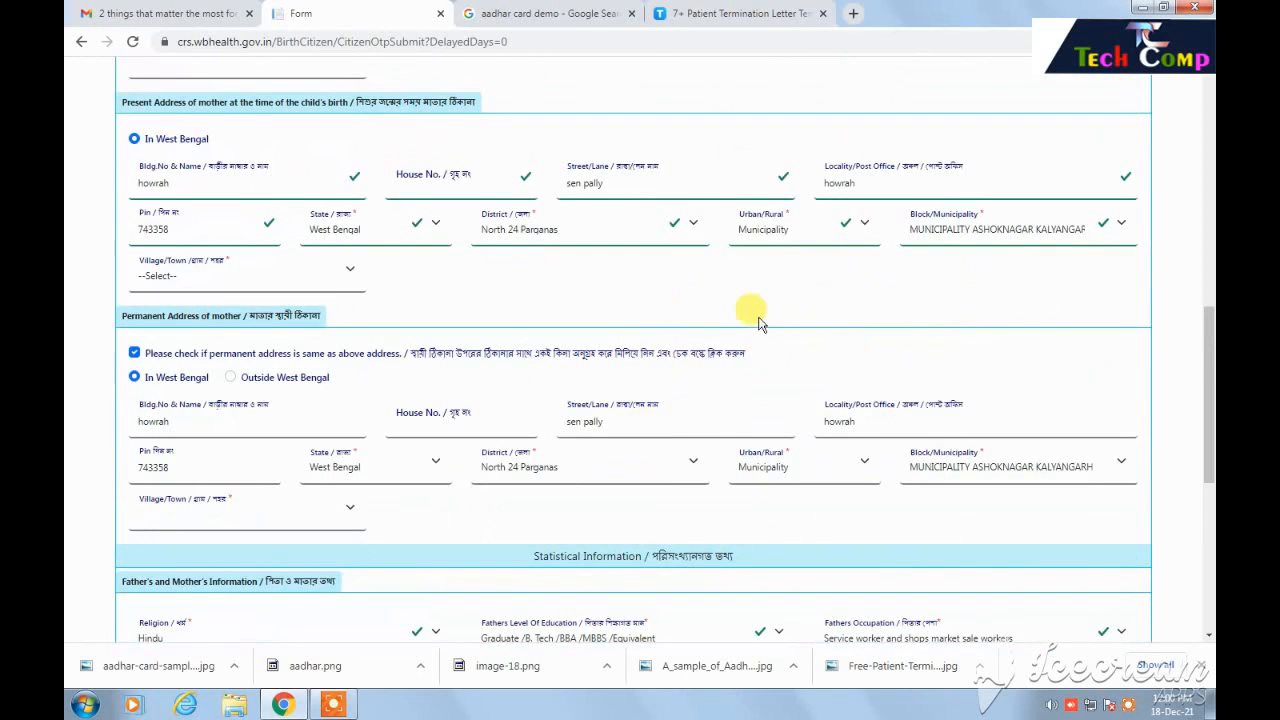
{"action": "scroll", "coordinate": [757, 320], "scroll_direction": "up", "scroll_amount": 3}
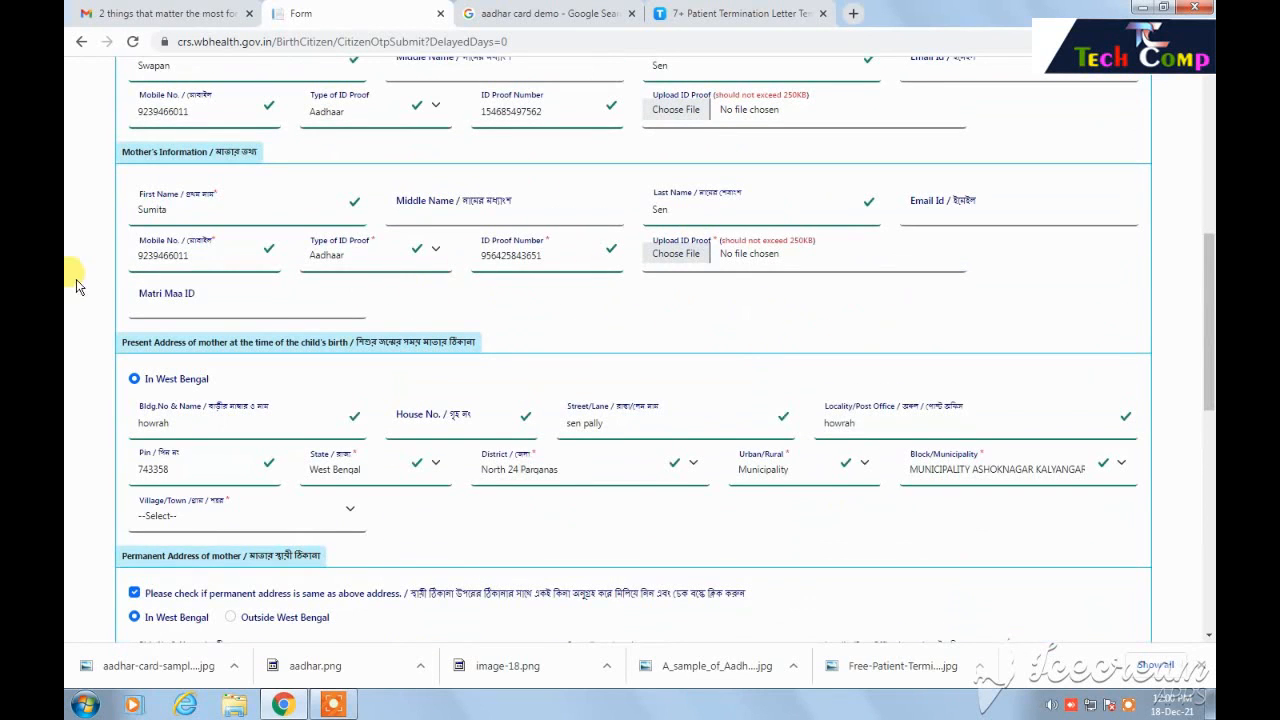
{"action": "scroll", "coordinate": [565, 220], "scroll_direction": "up", "scroll_amount": 1}
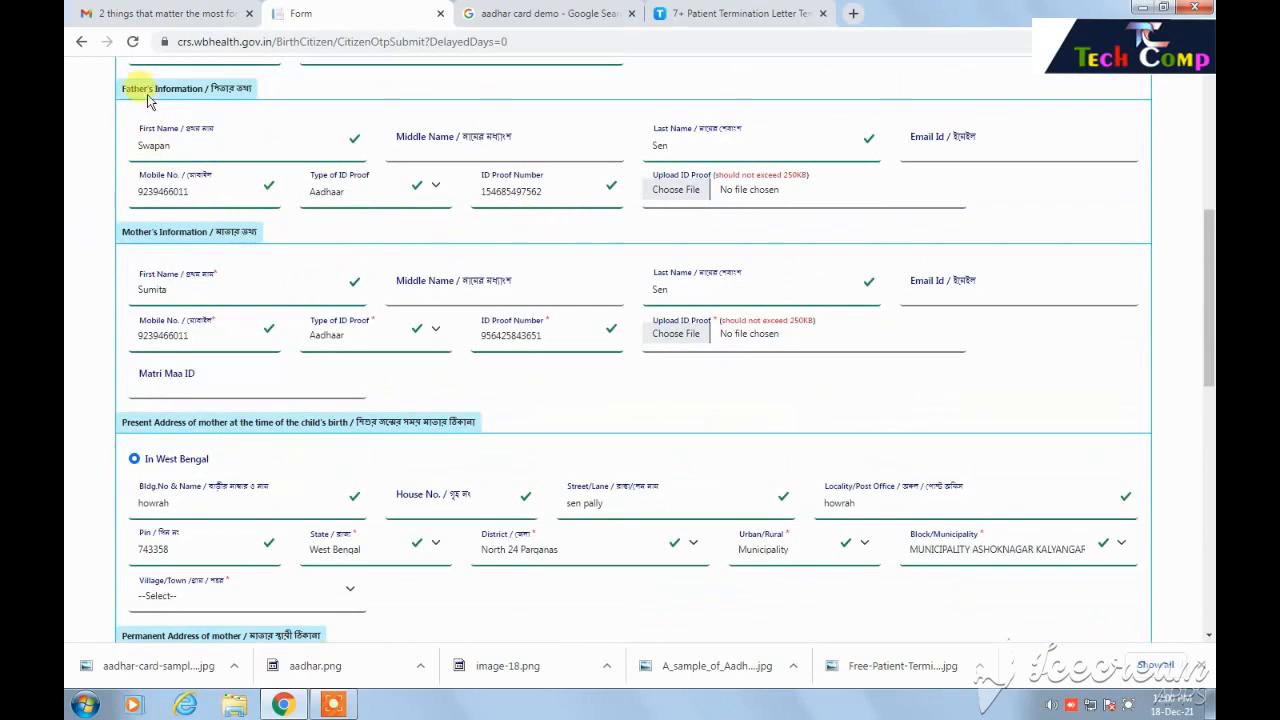
{"action": "left_click_drag", "start_coordinate": [122, 88], "coordinate": [202, 89]}
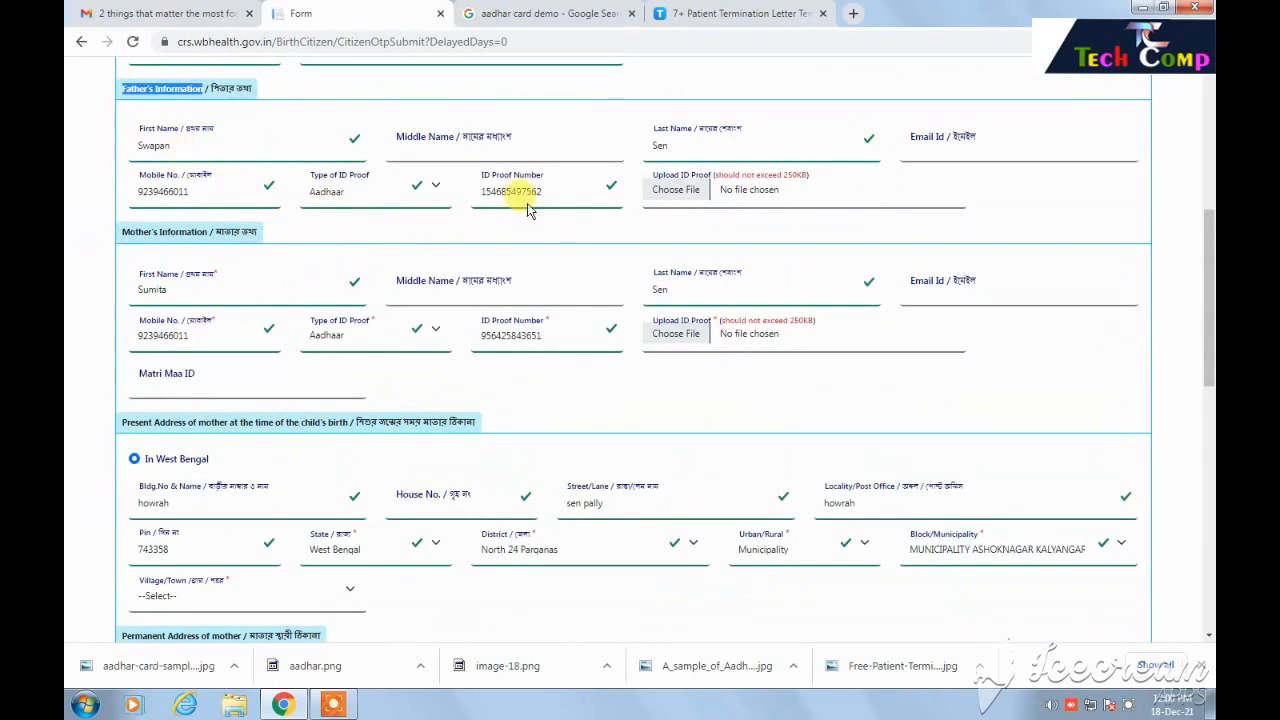
{"action": "left_click", "coordinate": [706, 183]}
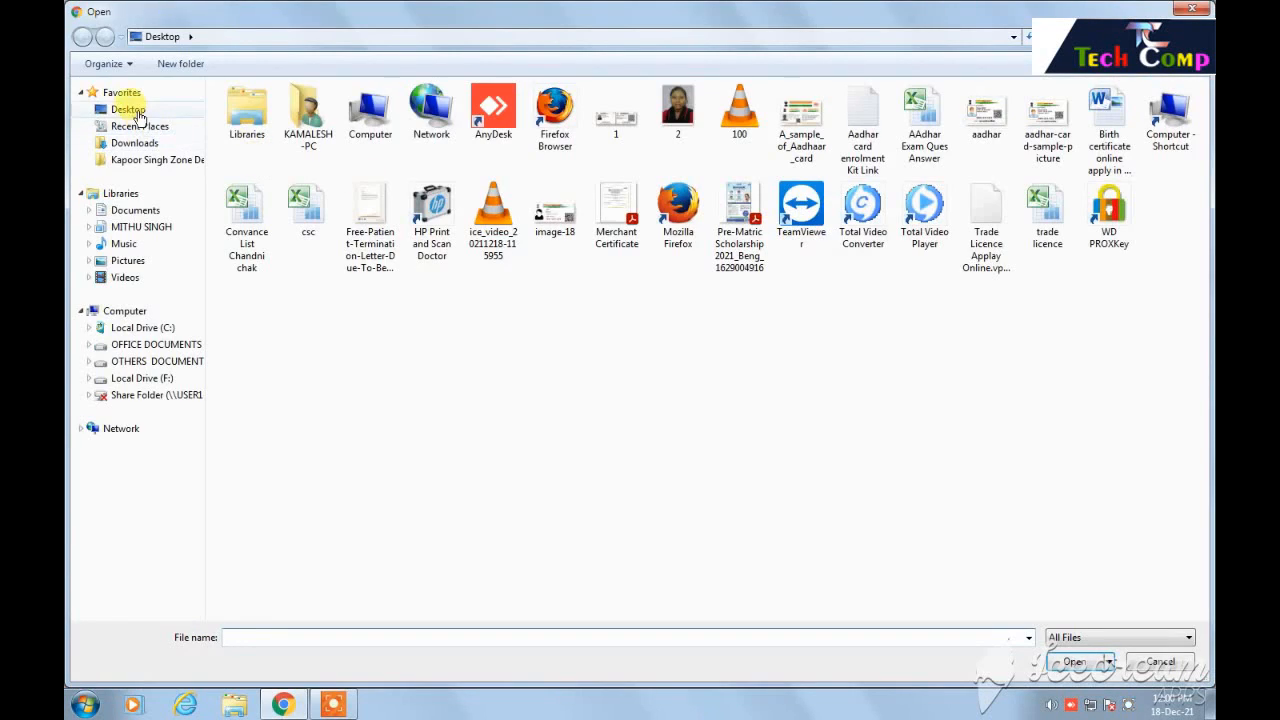
Pick aadhar-card-sample-picture.jpg from the Desktop as the father's Aadhaar ID proof.
{"action": "left_click", "coordinate": [127, 109]}
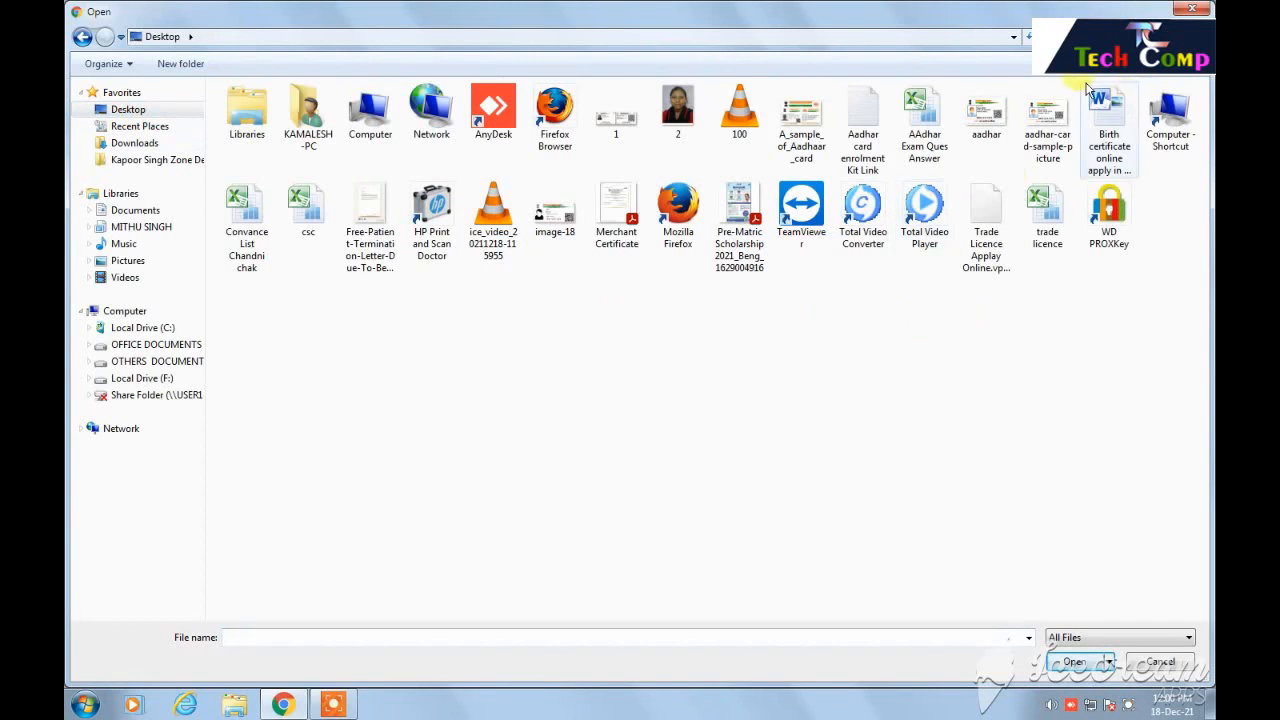
{"action": "left_click", "coordinate": [1047, 125]}
{"action": "left_click", "coordinate": [1080, 664]}
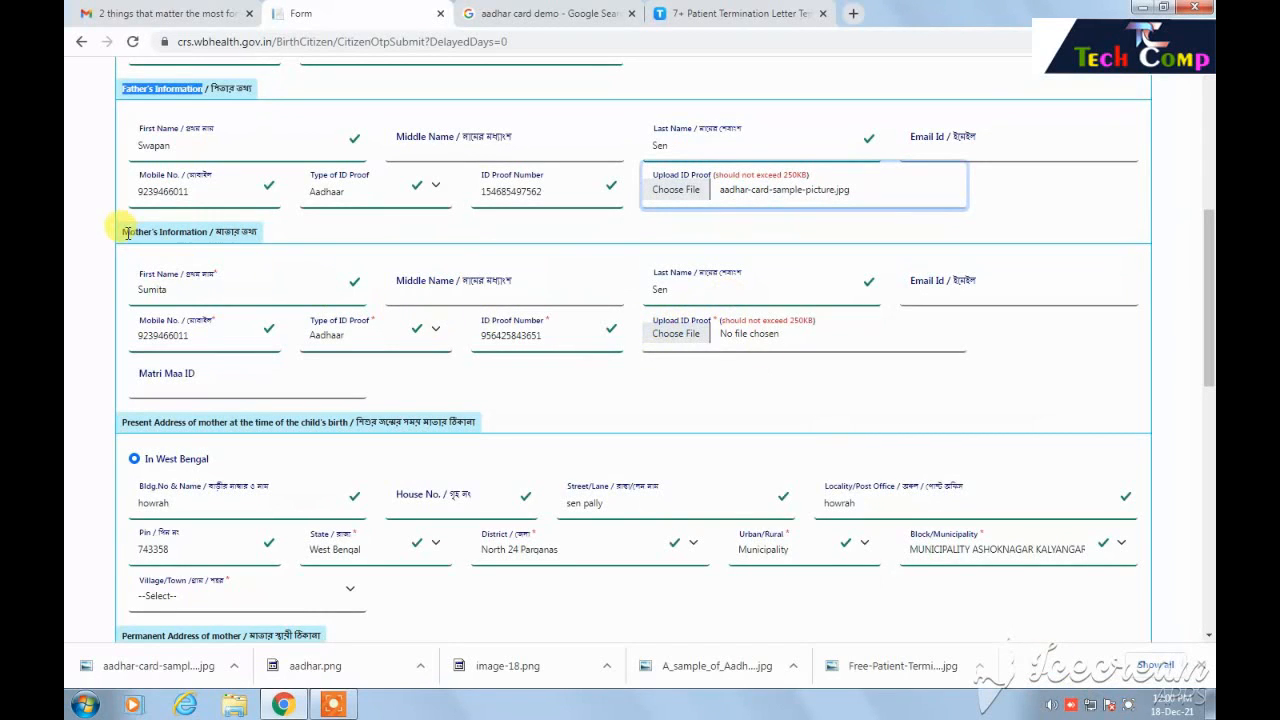
Upload A_sample_of_Aadhaar_card.jpg under the mother's ID proof.
{"action": "left_click_drag", "start_coordinate": [124, 231], "coordinate": [207, 232]}
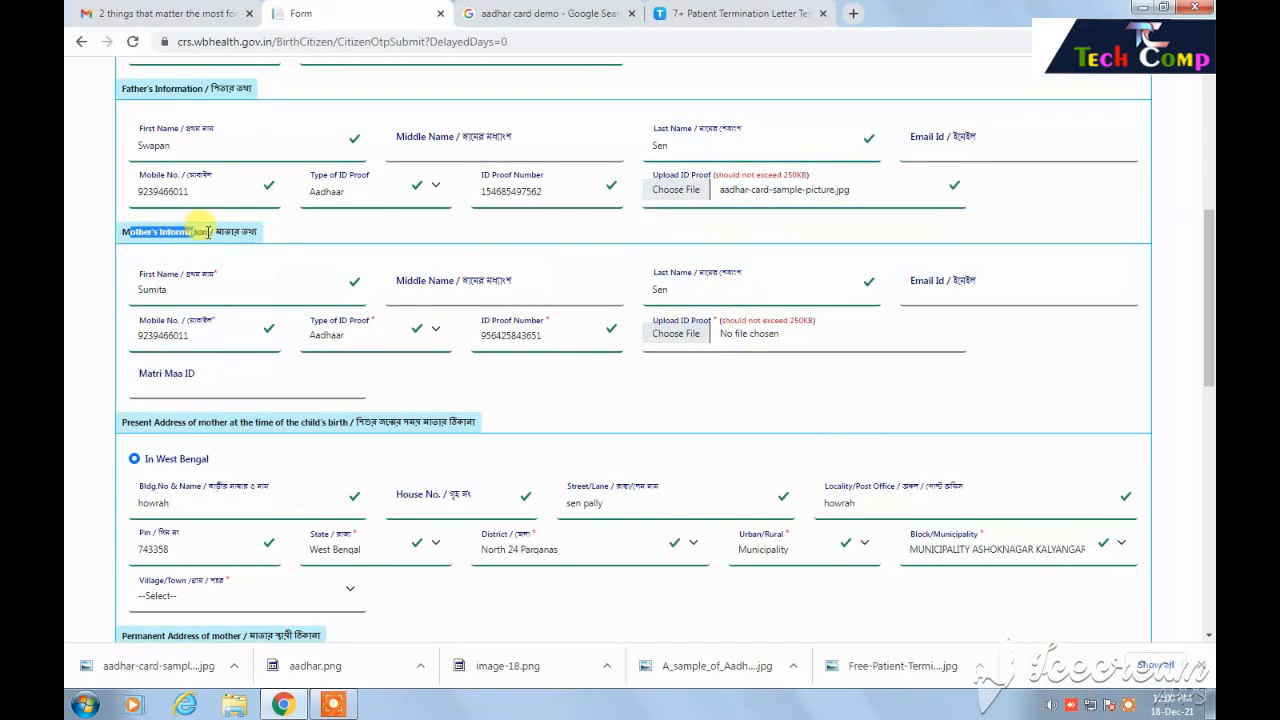
{"action": "left_click", "coordinate": [683, 340]}
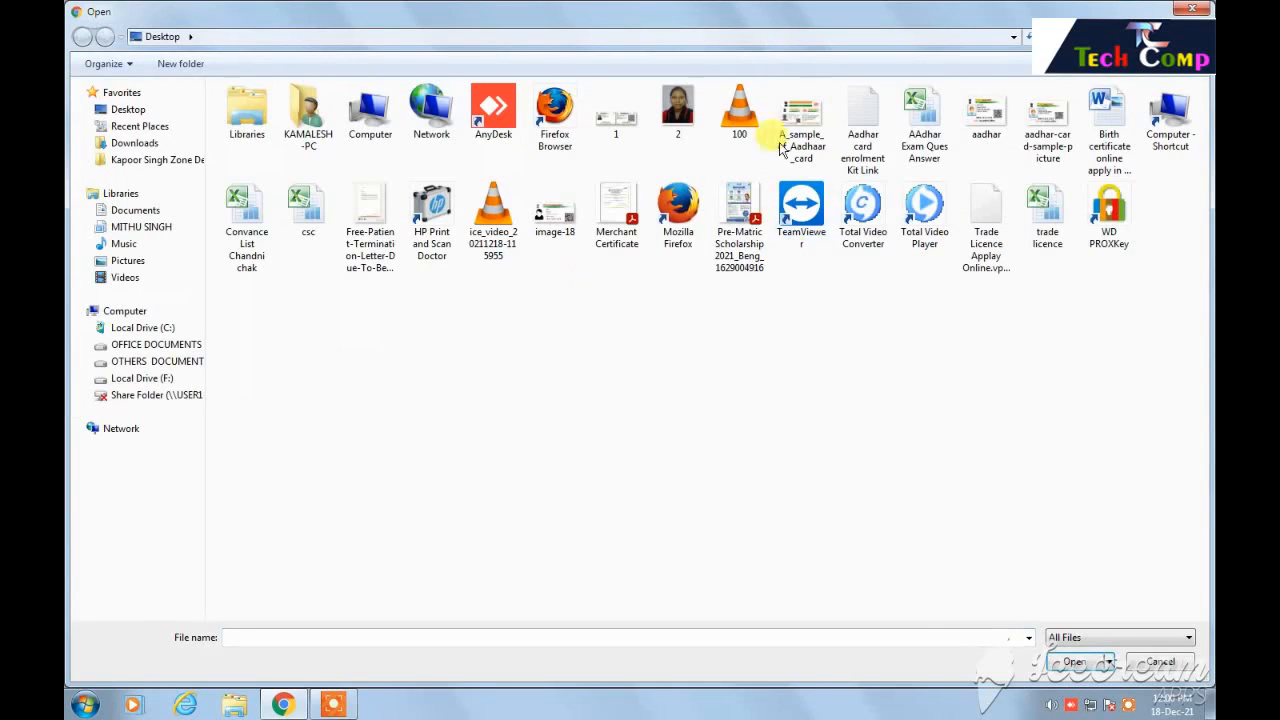
{"action": "left_click", "coordinate": [801, 125]}
{"action": "left_click", "coordinate": [1073, 662]}
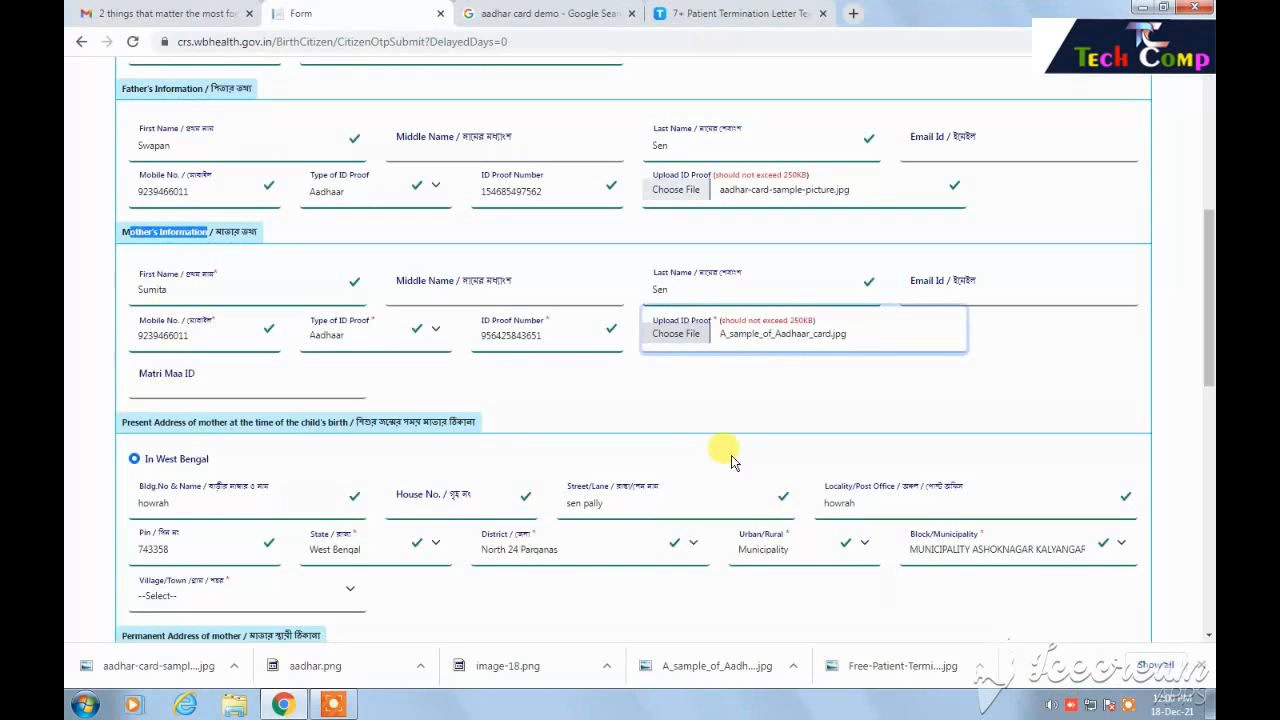
{"action": "scroll", "coordinate": [585, 417], "scroll_direction": "down", "scroll_amount": 6}
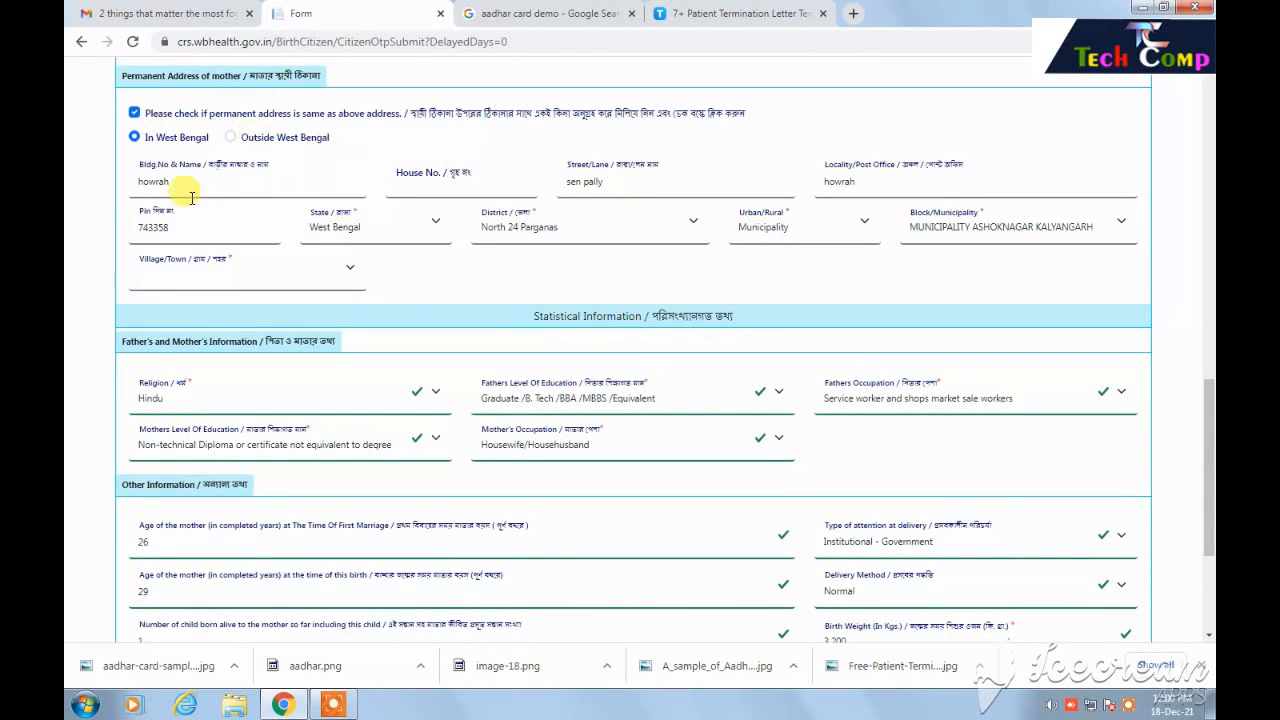
Upload Free-Patient-Termination-Letter-Due-To-Behavior.jpg as the Discharge Certificate document.
{"action": "scroll", "coordinate": [851, 350], "scroll_direction": "down", "scroll_amount": 2}
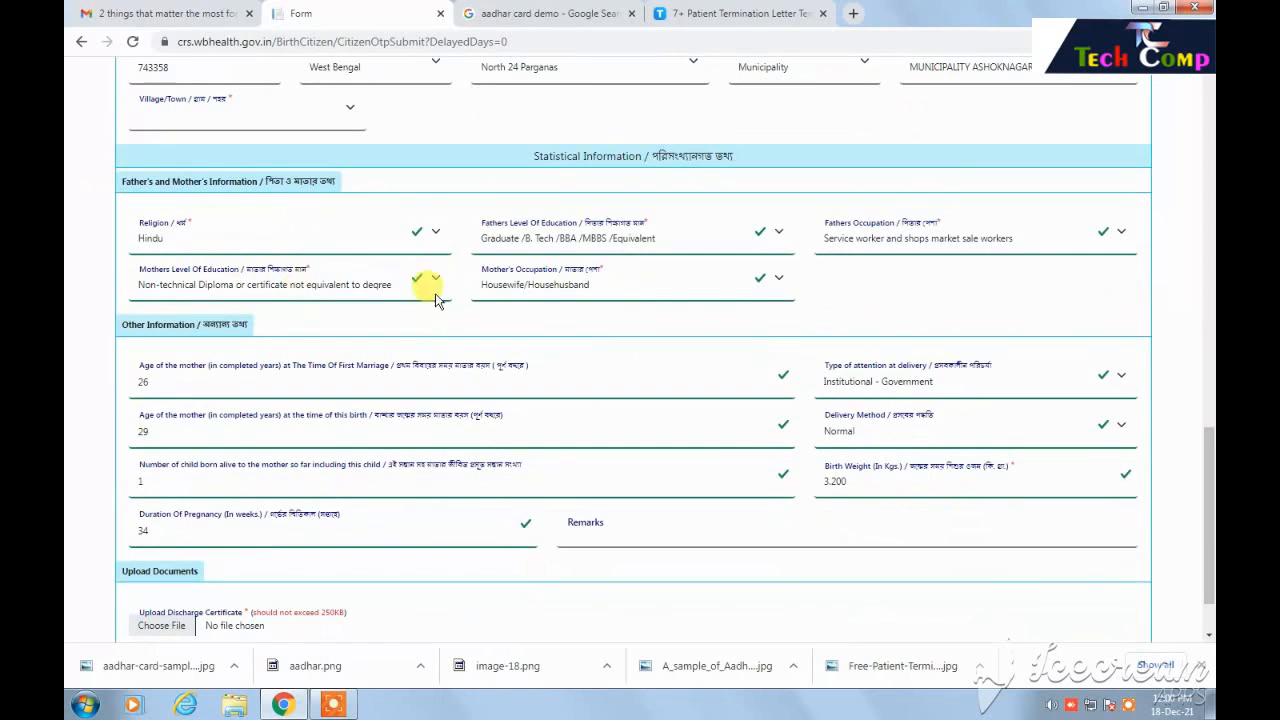
{"action": "scroll", "coordinate": [870, 330], "scroll_direction": "down", "scroll_amount": 1}
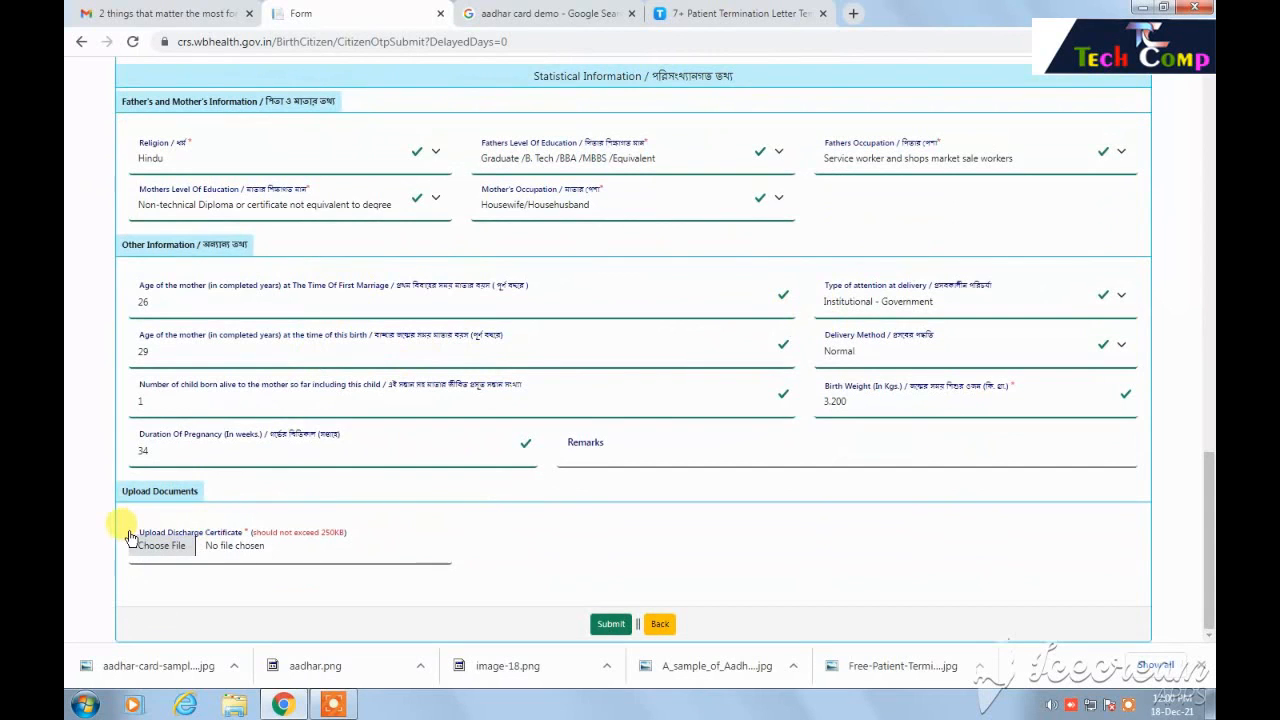
{"action": "left_click", "coordinate": [160, 545]}
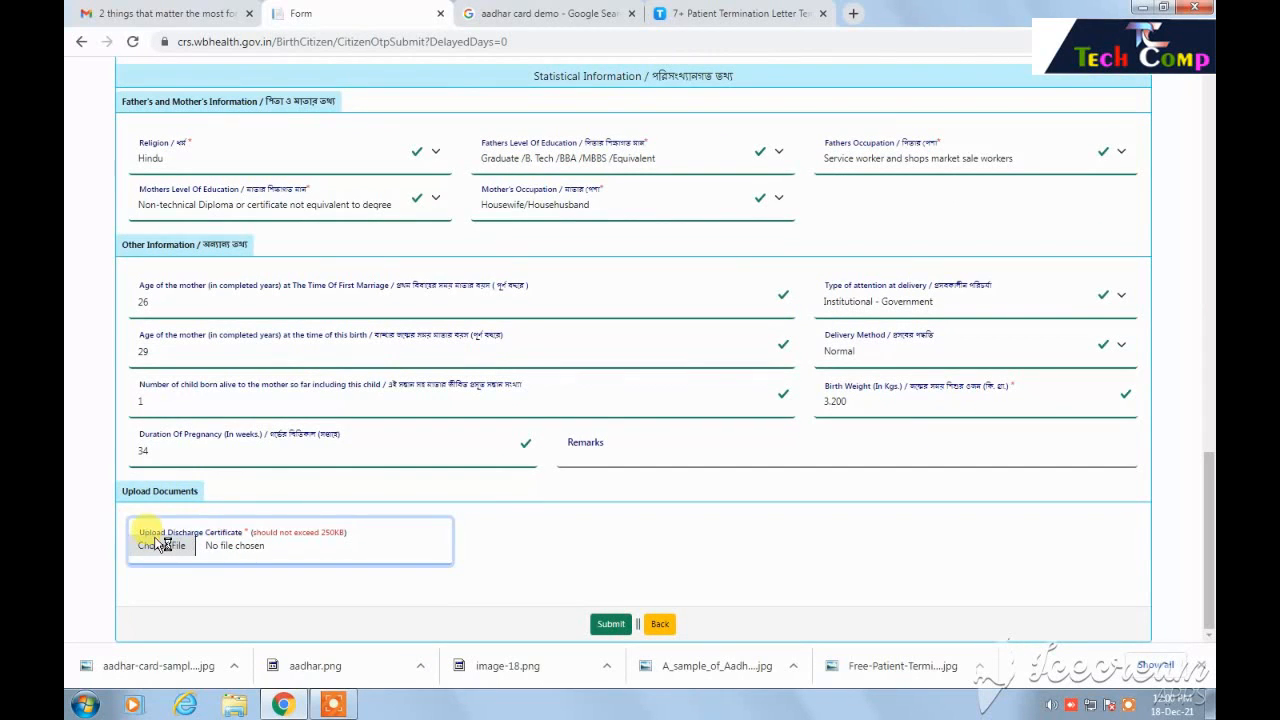
{"action": "left_click", "coordinate": [200, 545]}
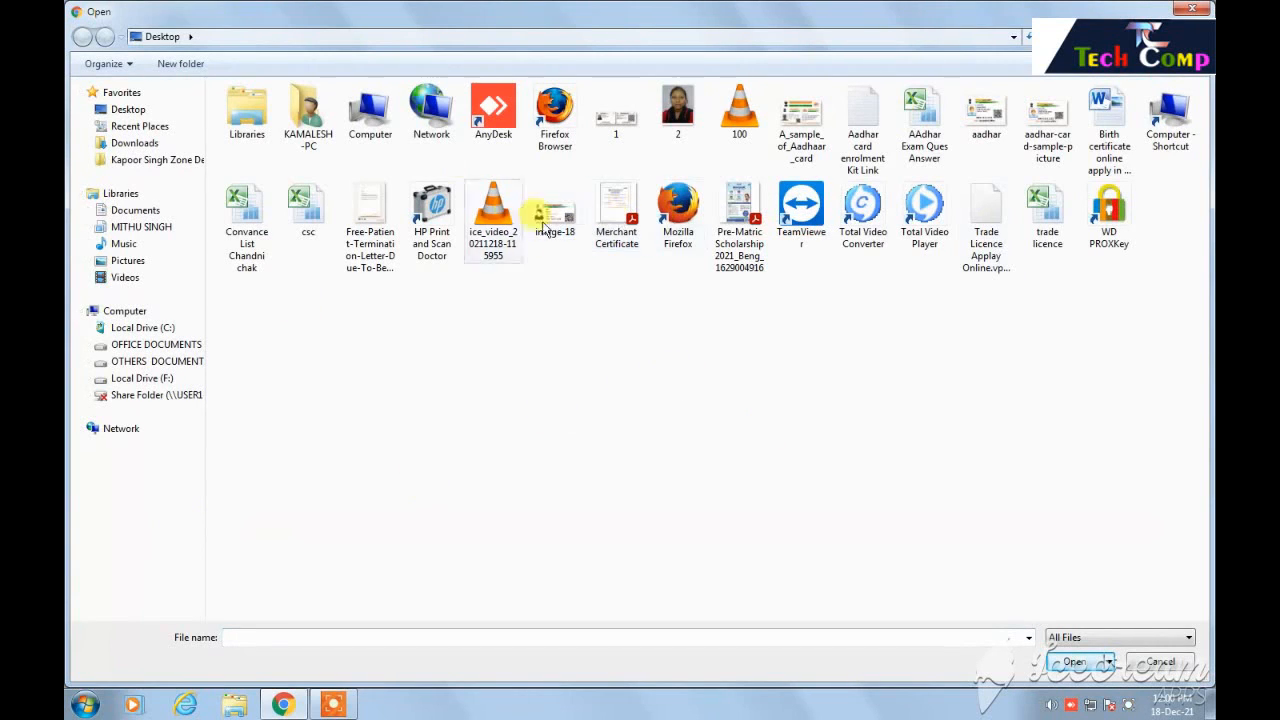
{"action": "left_click", "coordinate": [352, 240]}
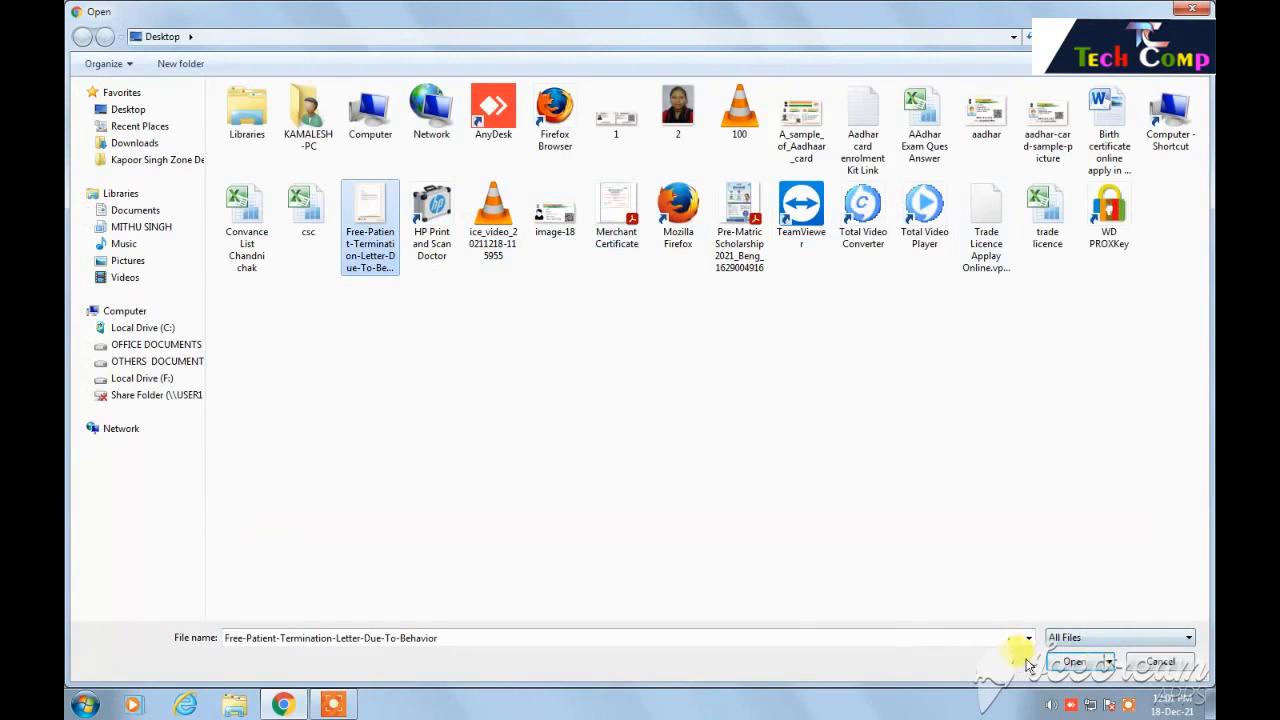
{"action": "left_click", "coordinate": [1075, 663]}
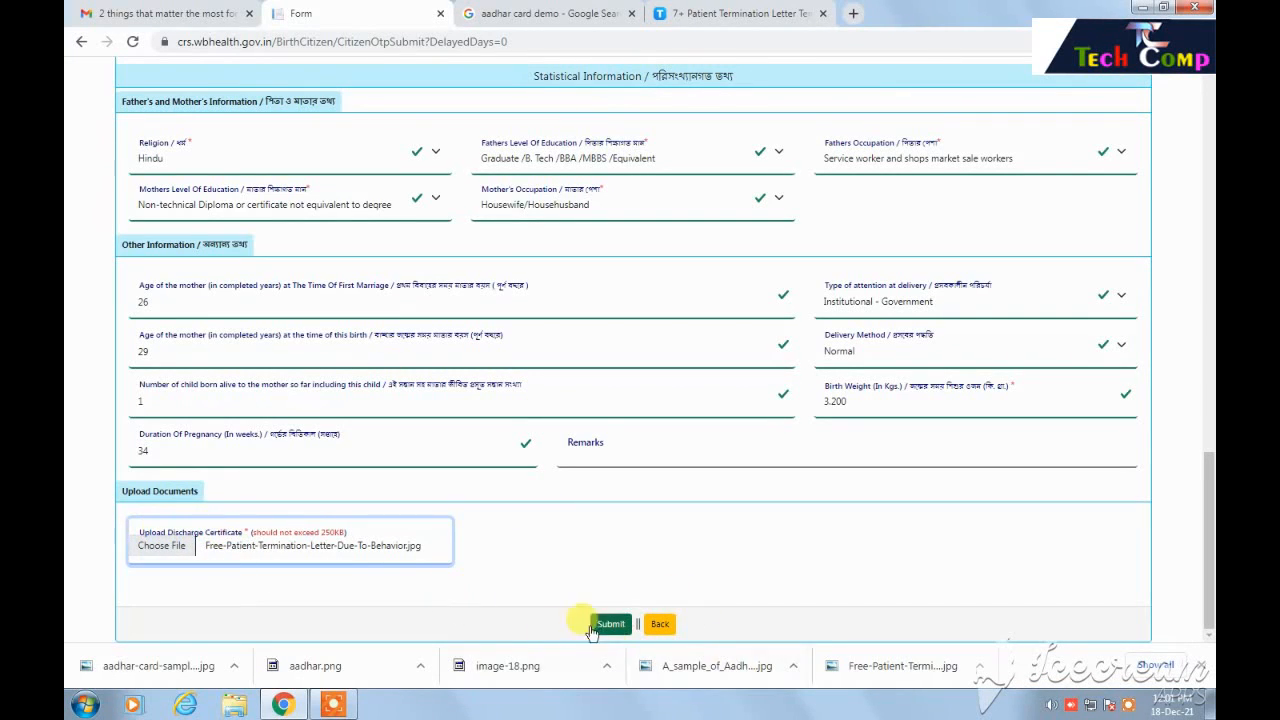
Try submitting the form, which flags the Village/Town field as required.
{"action": "left_click", "coordinate": [699, 543]}
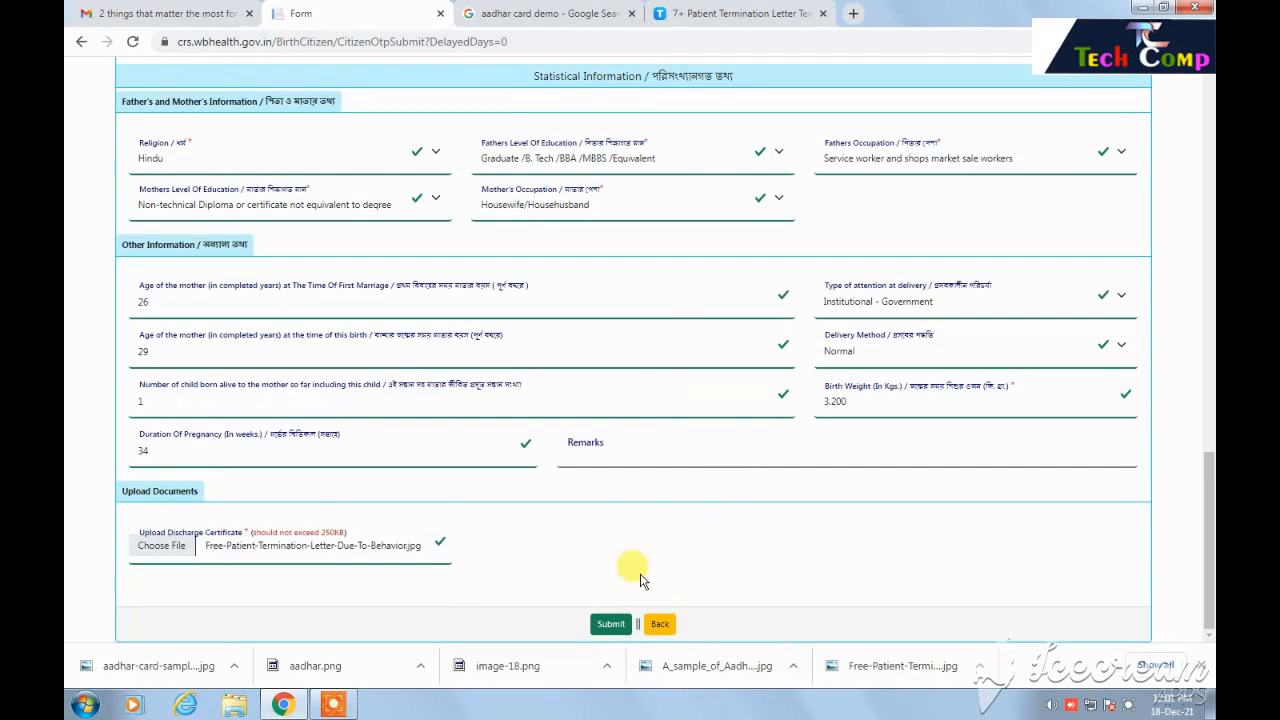
{"action": "left_click", "coordinate": [612, 625]}
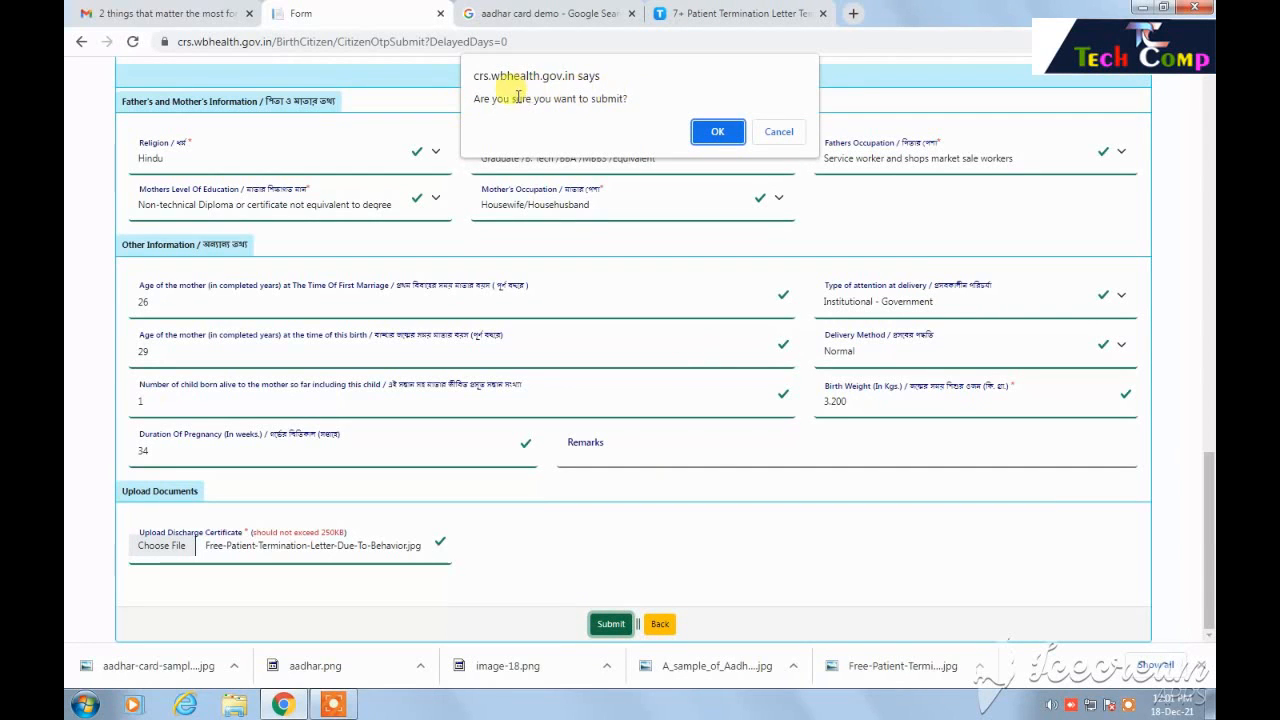
{"action": "left_click", "coordinate": [718, 131]}
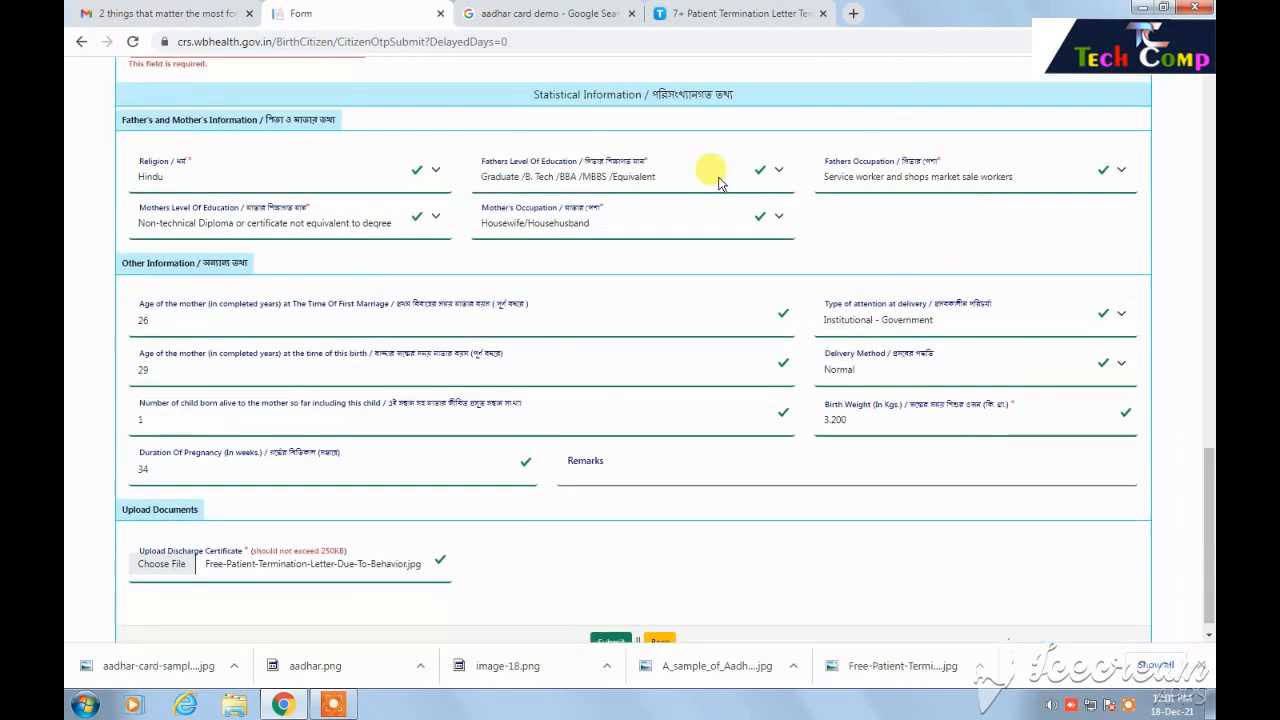
{"action": "scroll", "coordinate": [712, 218], "scroll_direction": "up", "scroll_amount": 1}
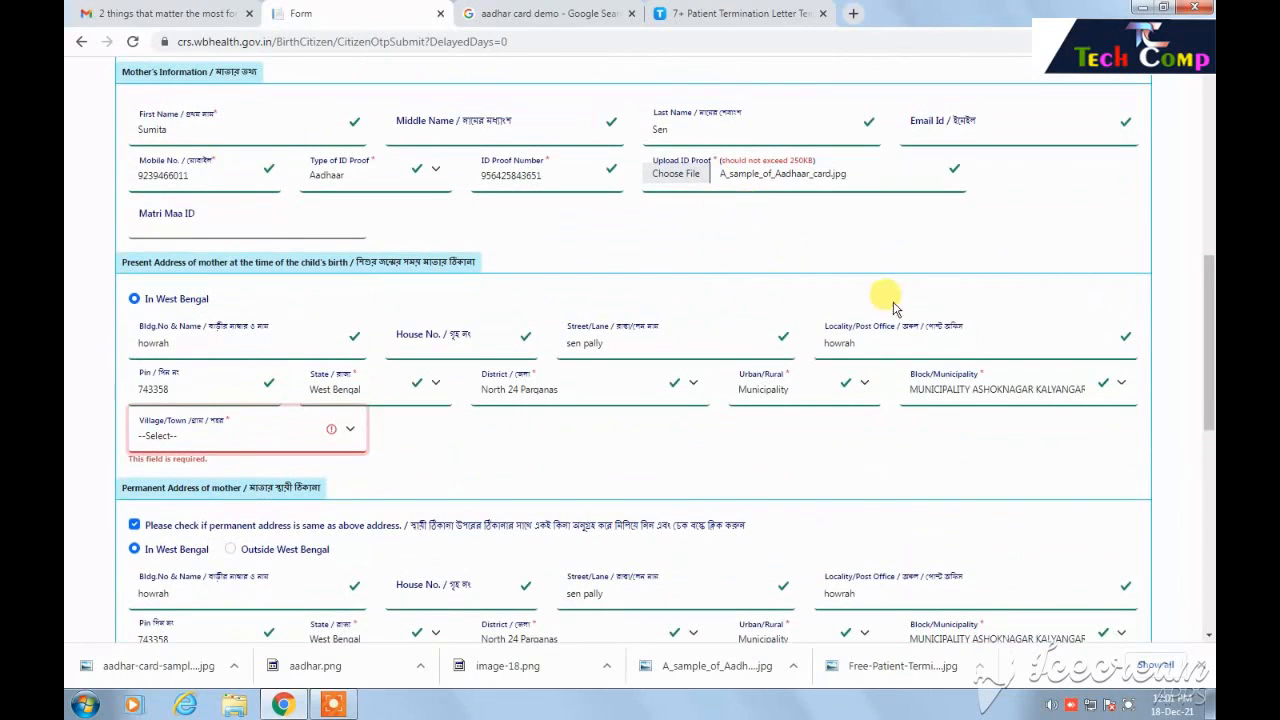
Set the present-address Village/Town to ASHOKNAGAR KALYANGARH.
{"action": "left_click", "coordinate": [193, 449]}
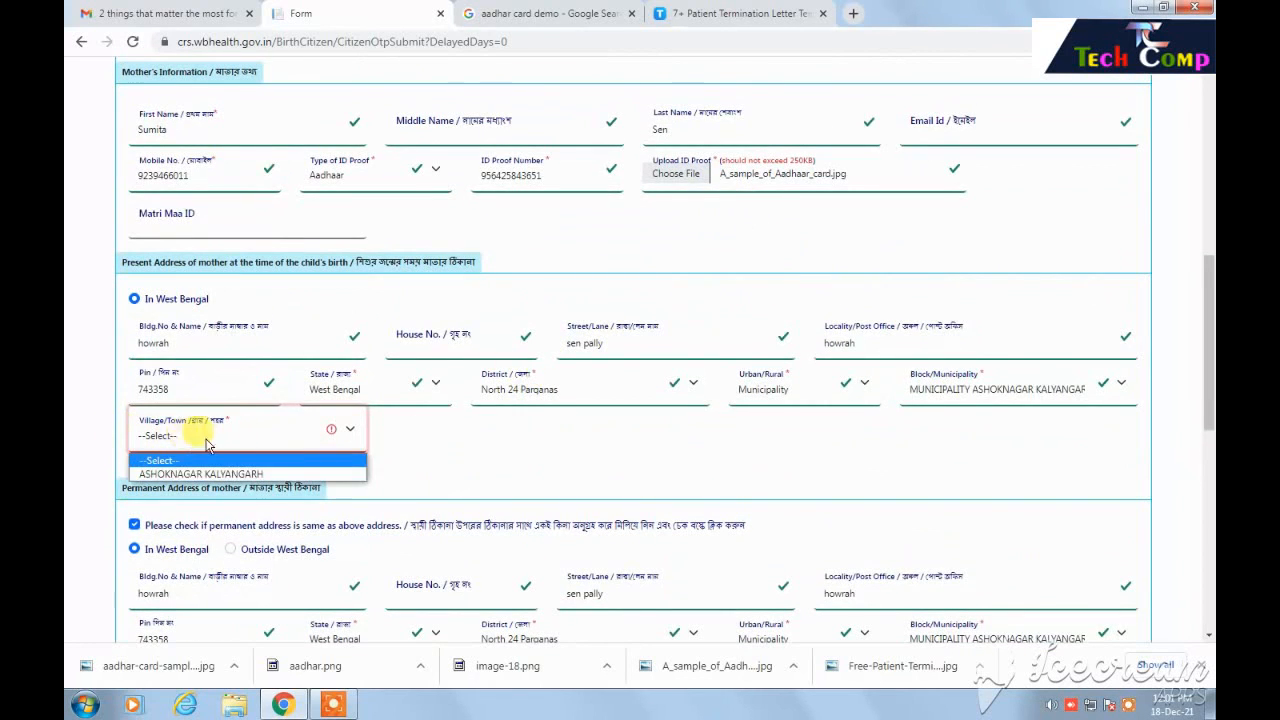
{"action": "left_click", "coordinate": [214, 472]}
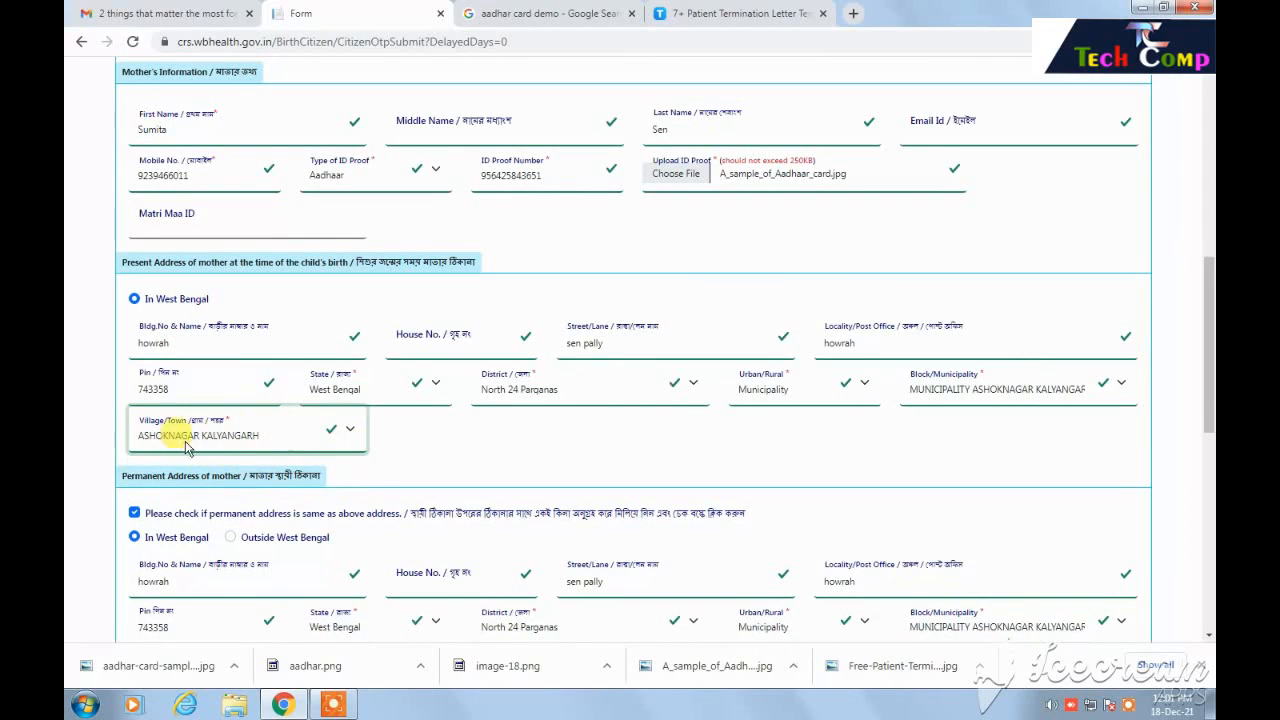
{"action": "scroll", "coordinate": [337, 434], "scroll_direction": "down", "scroll_amount": 4}
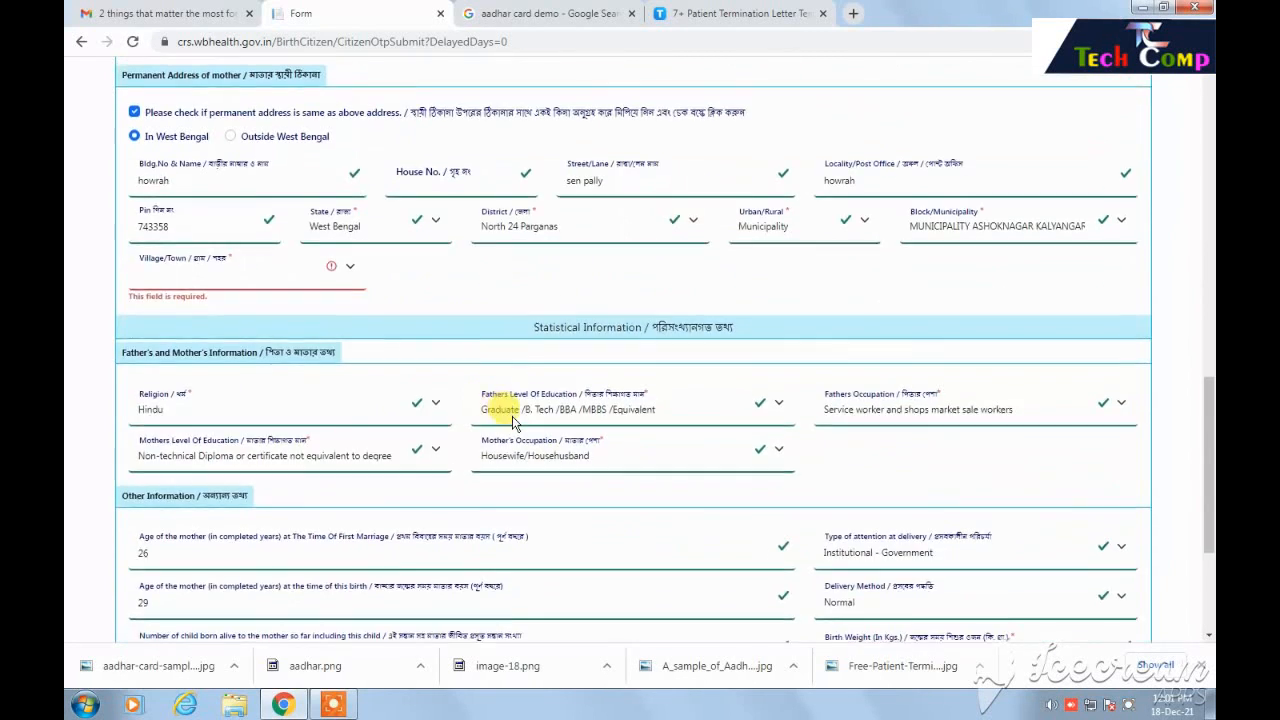
{"action": "scroll", "coordinate": [512, 424], "scroll_direction": "down", "scroll_amount": 3}
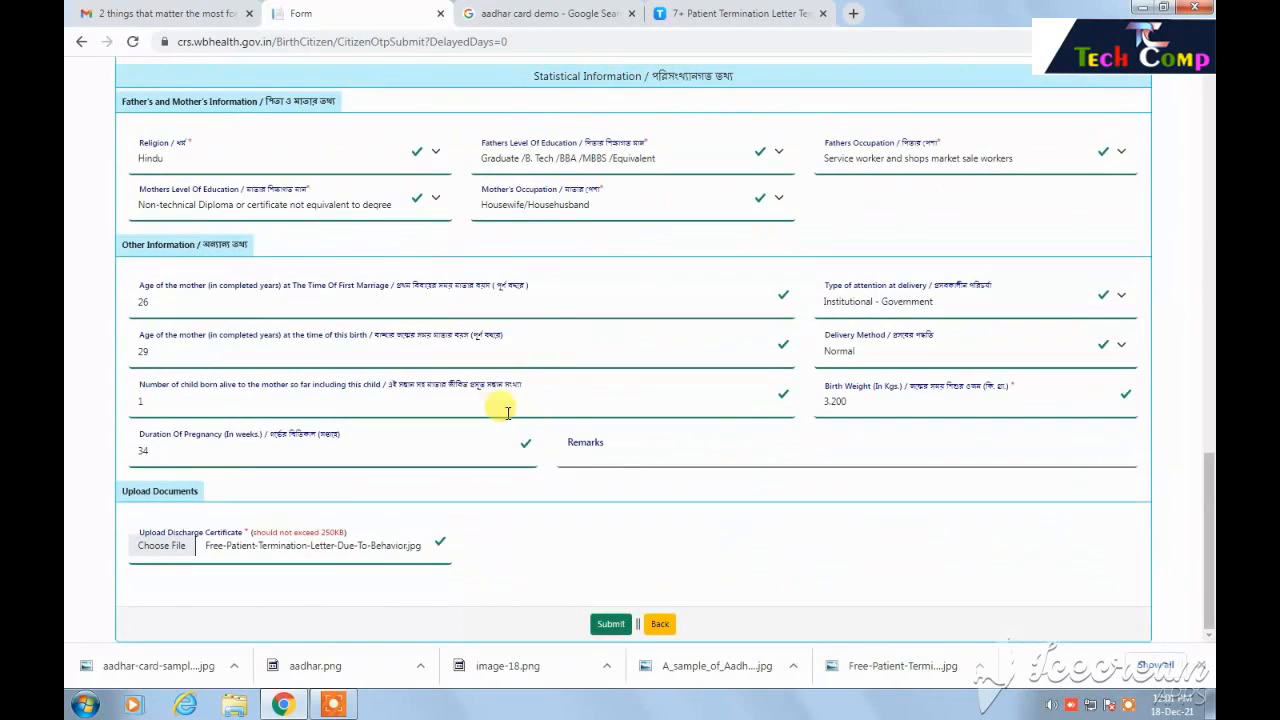
Resubmit, then set the permanent-address Village/Town to ASHOKNAGAR KALYANGARH as well.
{"action": "left_click", "coordinate": [612, 625]}
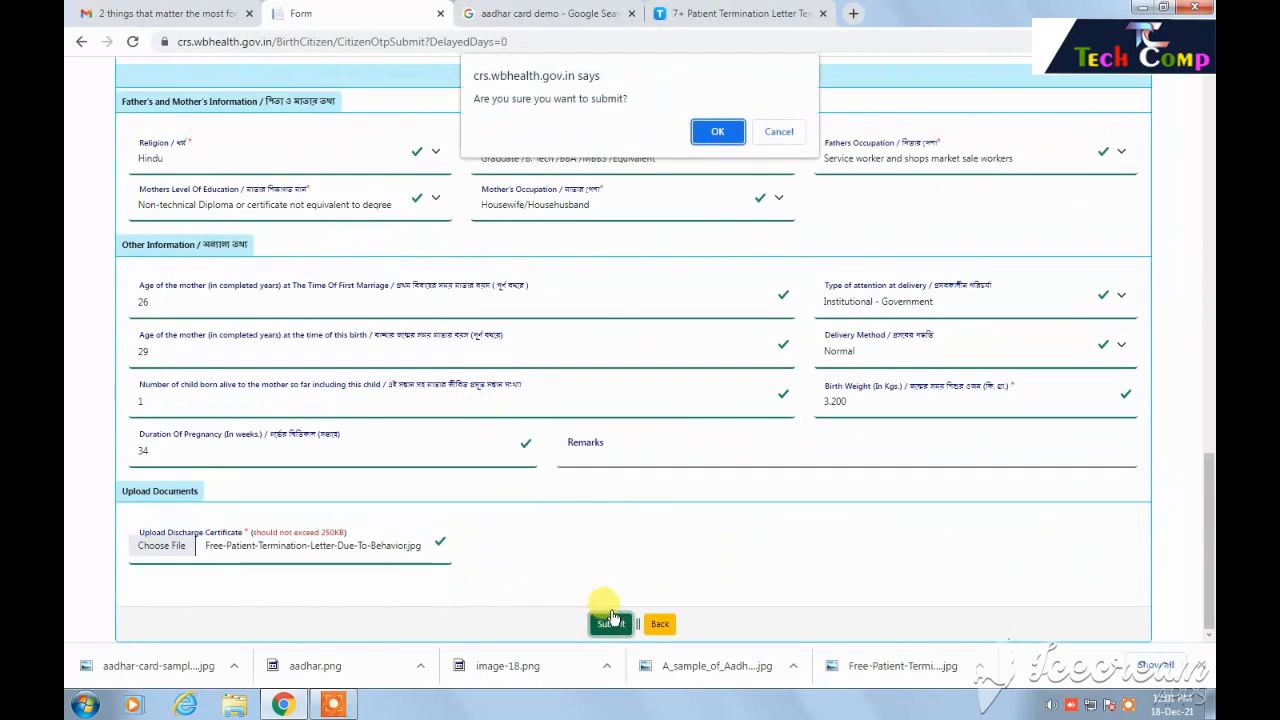
{"action": "left_click", "coordinate": [706, 129]}
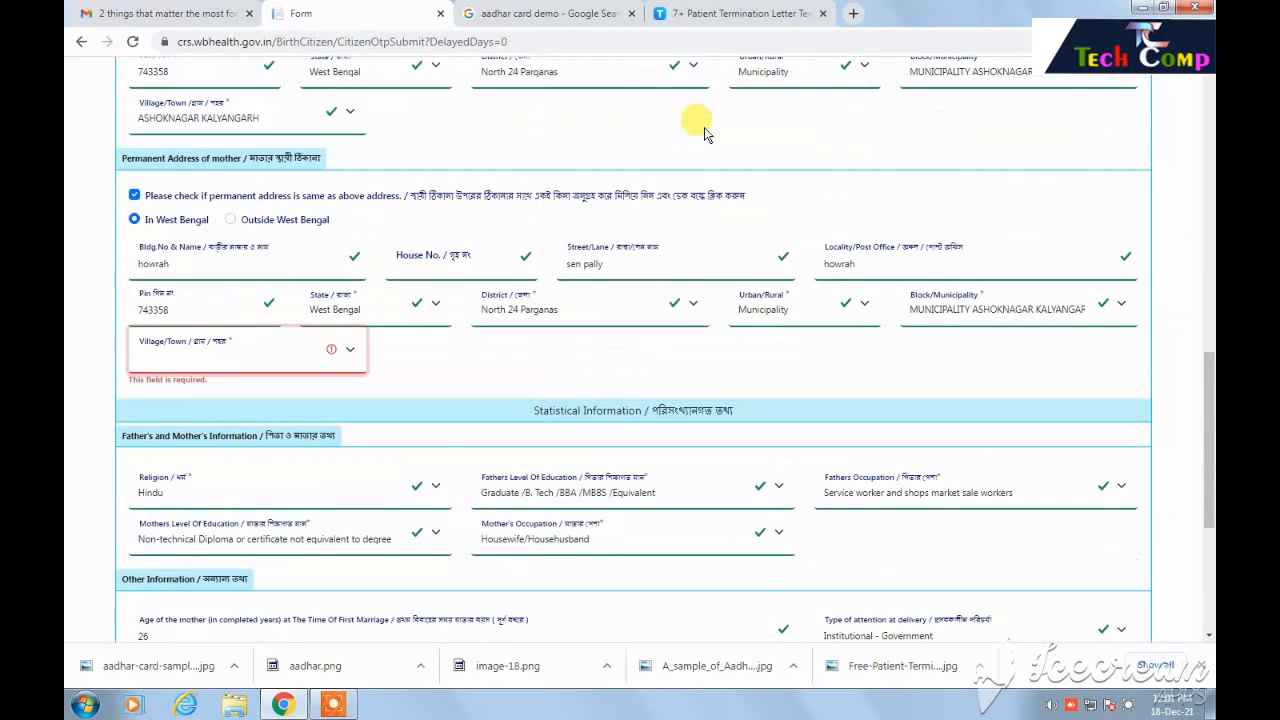
{"action": "left_click", "coordinate": [333, 352]}
{"action": "left_click", "coordinate": [167, 395]}
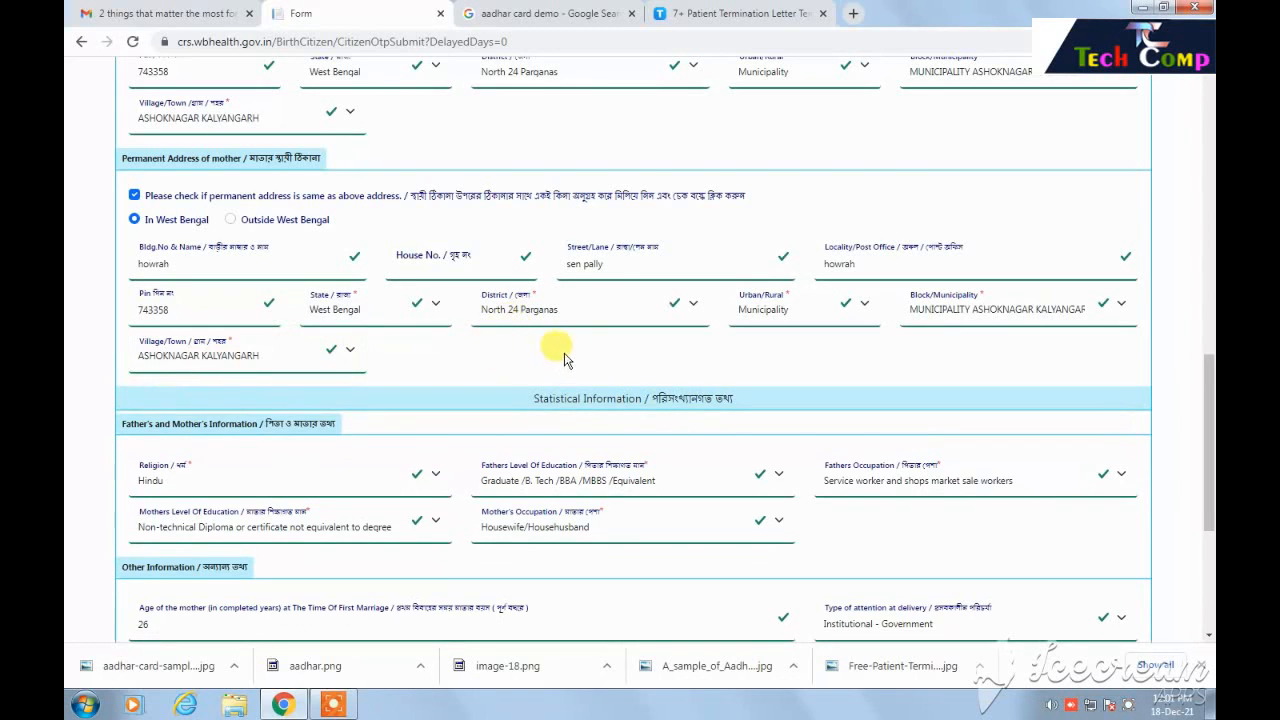
{"action": "scroll", "coordinate": [565, 358], "scroll_direction": "down", "scroll_amount": 3}
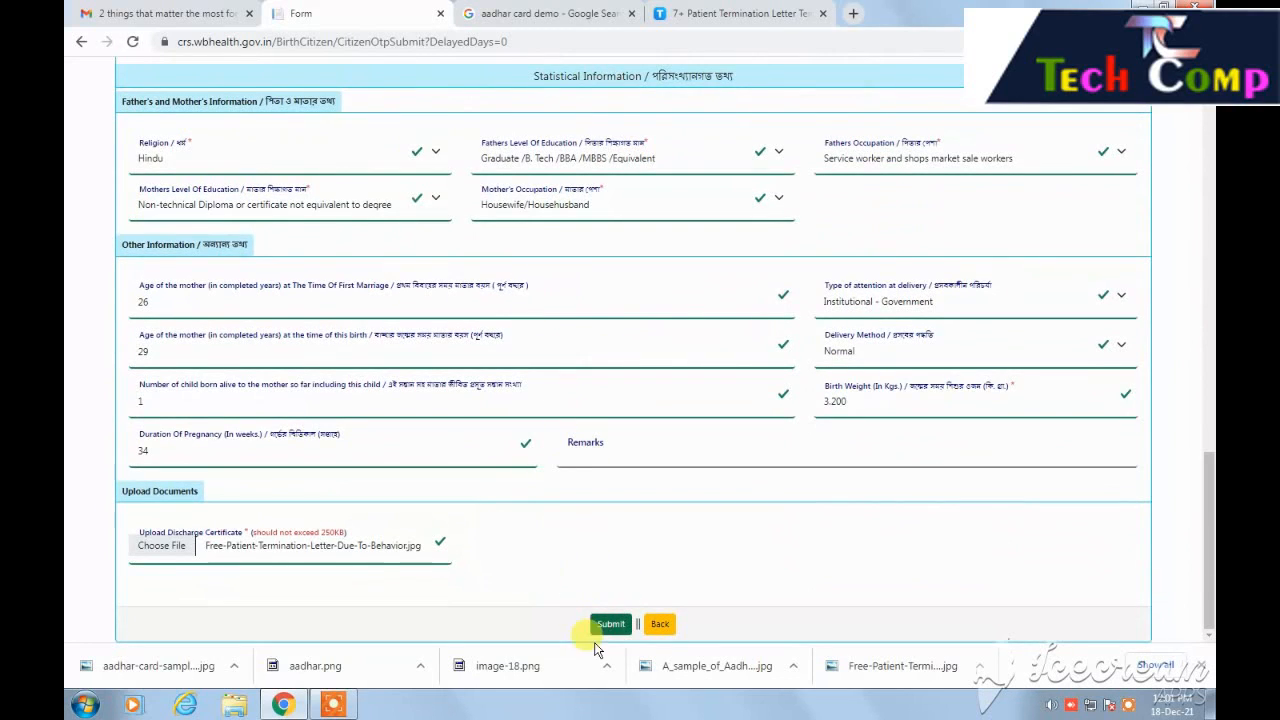
Submit and confirm the birth registration form, then select the acknowledgement number to copy it.
{"action": "left_click", "coordinate": [610, 624]}
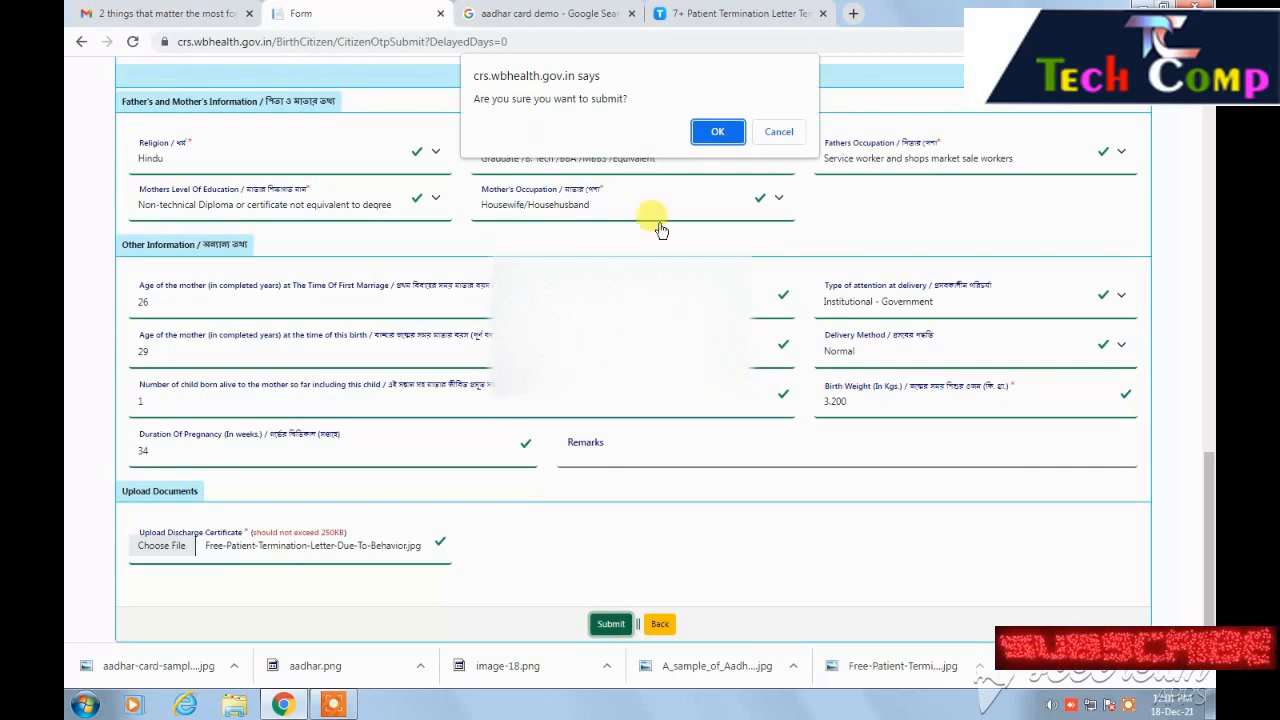
{"action": "left_click", "coordinate": [717, 131]}
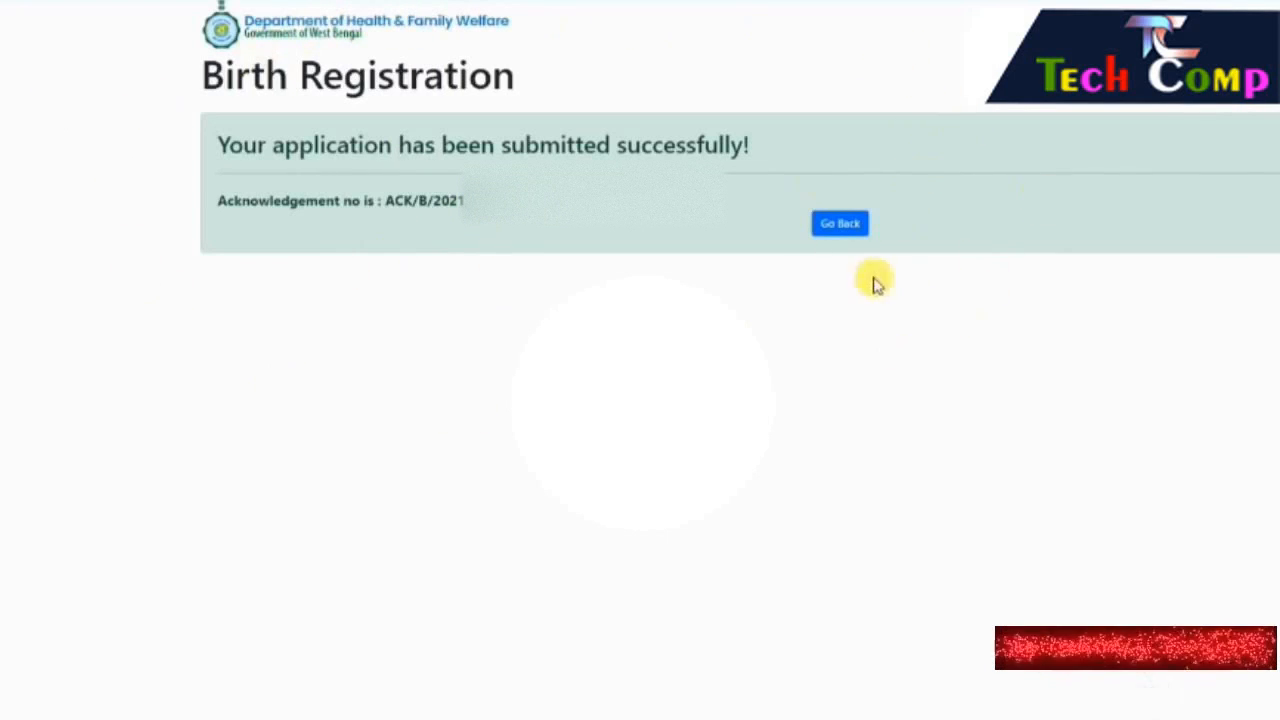
{"action": "left_click_drag", "start_coordinate": [388, 204], "coordinate": [506, 220]}
{"action": "key", "text": "ctrl+c"}
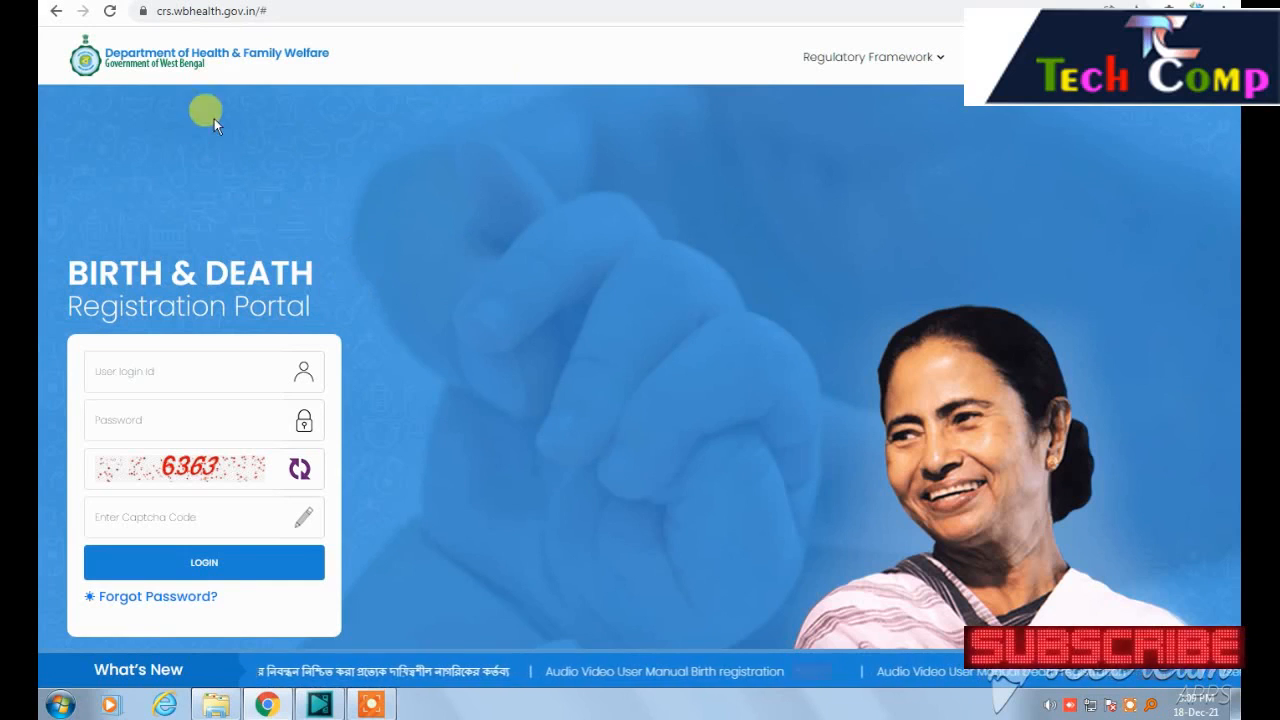
Look up the application in Birth Track Application using the pasted acknowledgement number.
{"action": "left_click", "coordinate": [232, 11]}
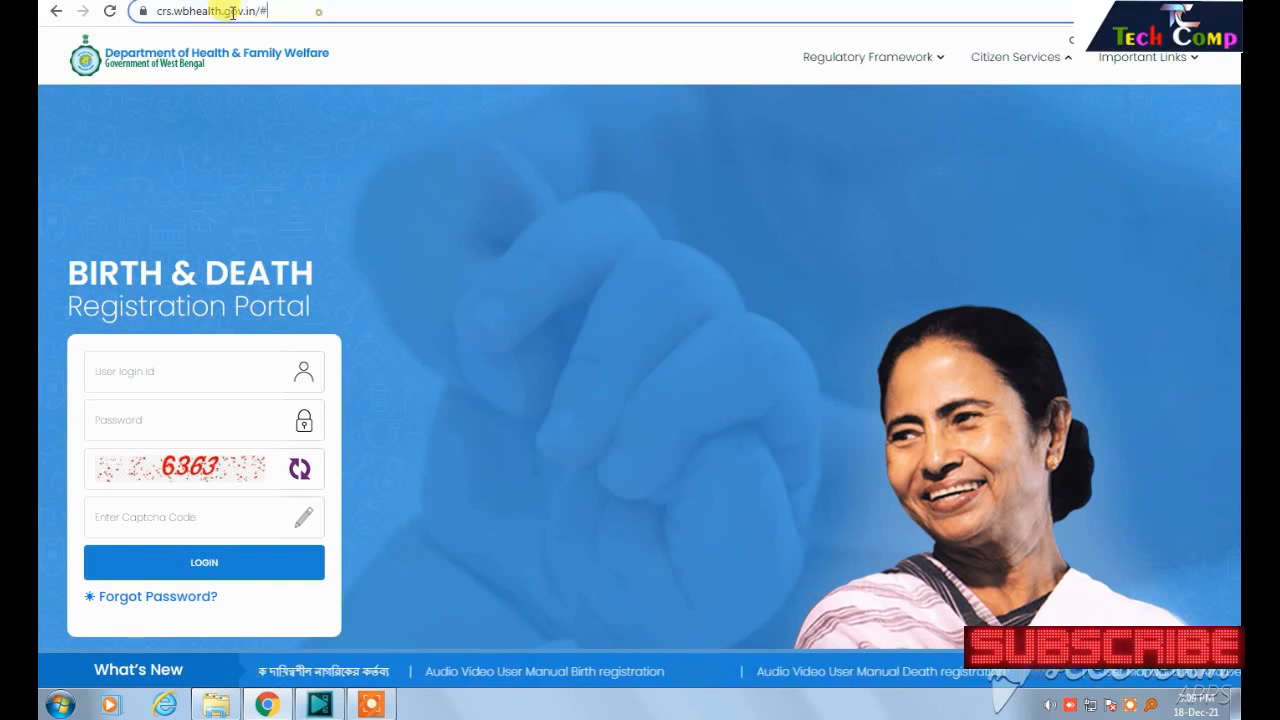
{"action": "left_click", "coordinate": [990, 60]}
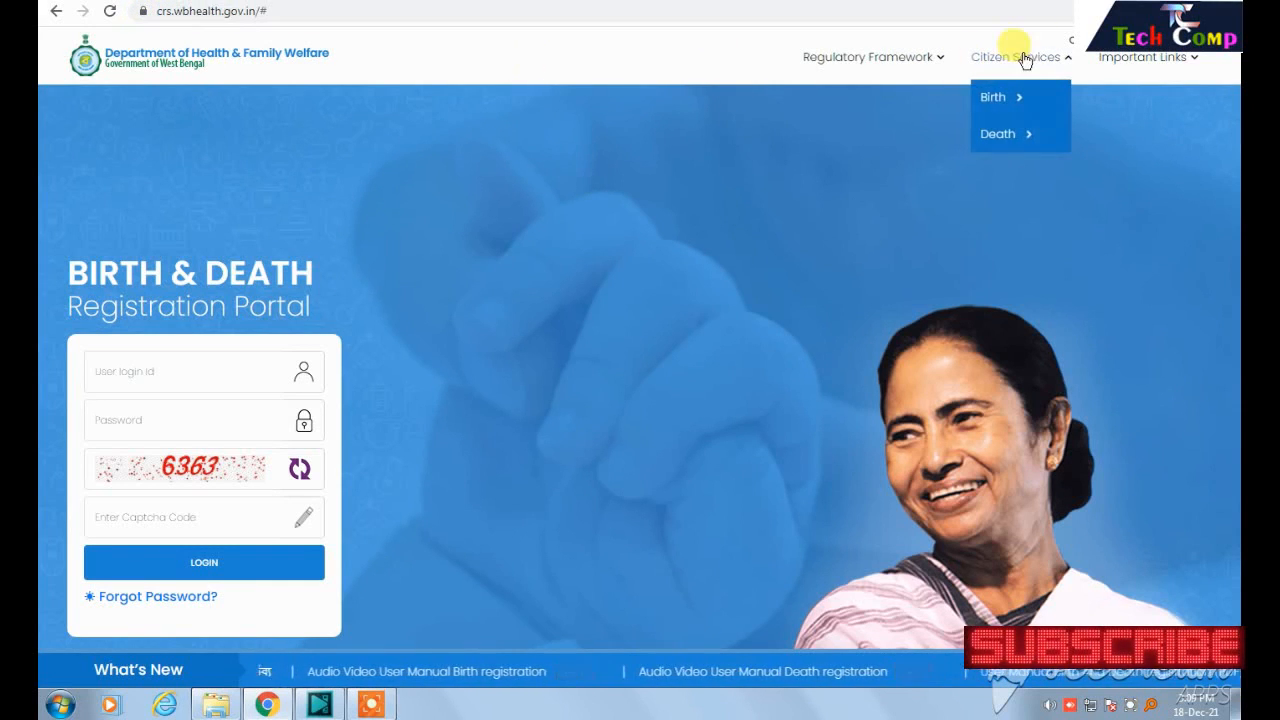
{"action": "mouse_move", "coordinate": [995, 97]}
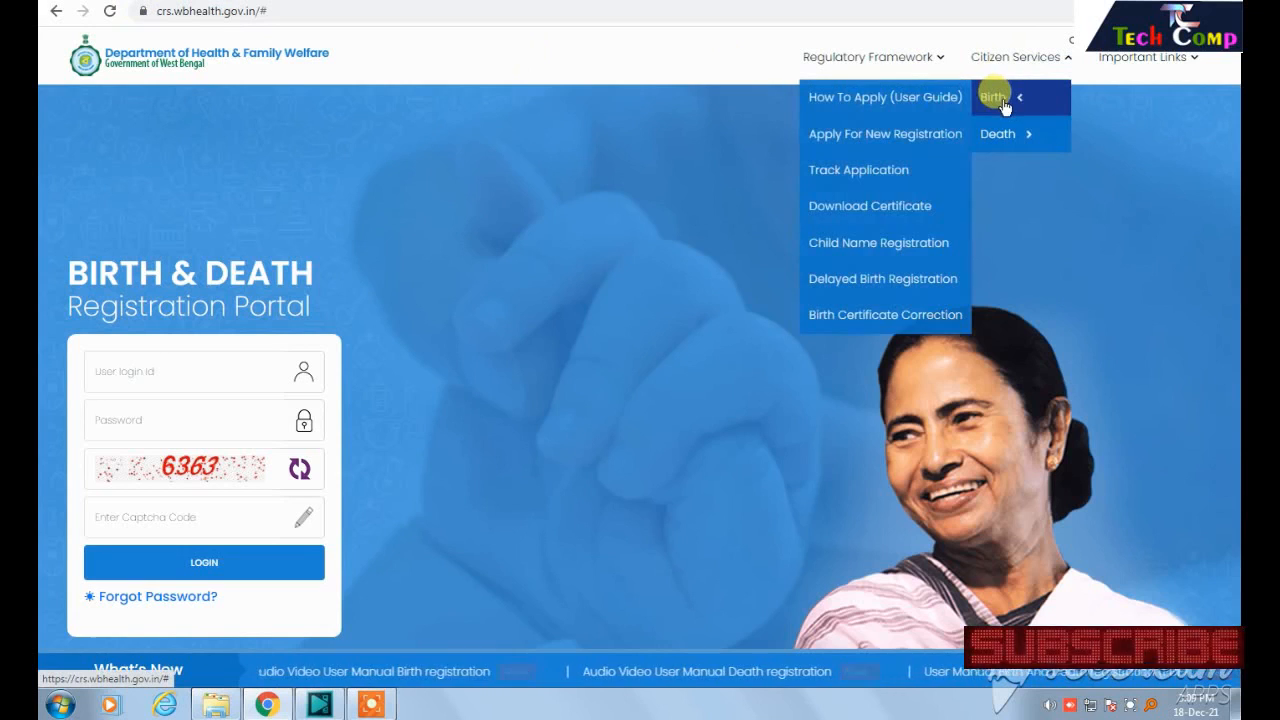
{"action": "left_click", "coordinate": [868, 176]}
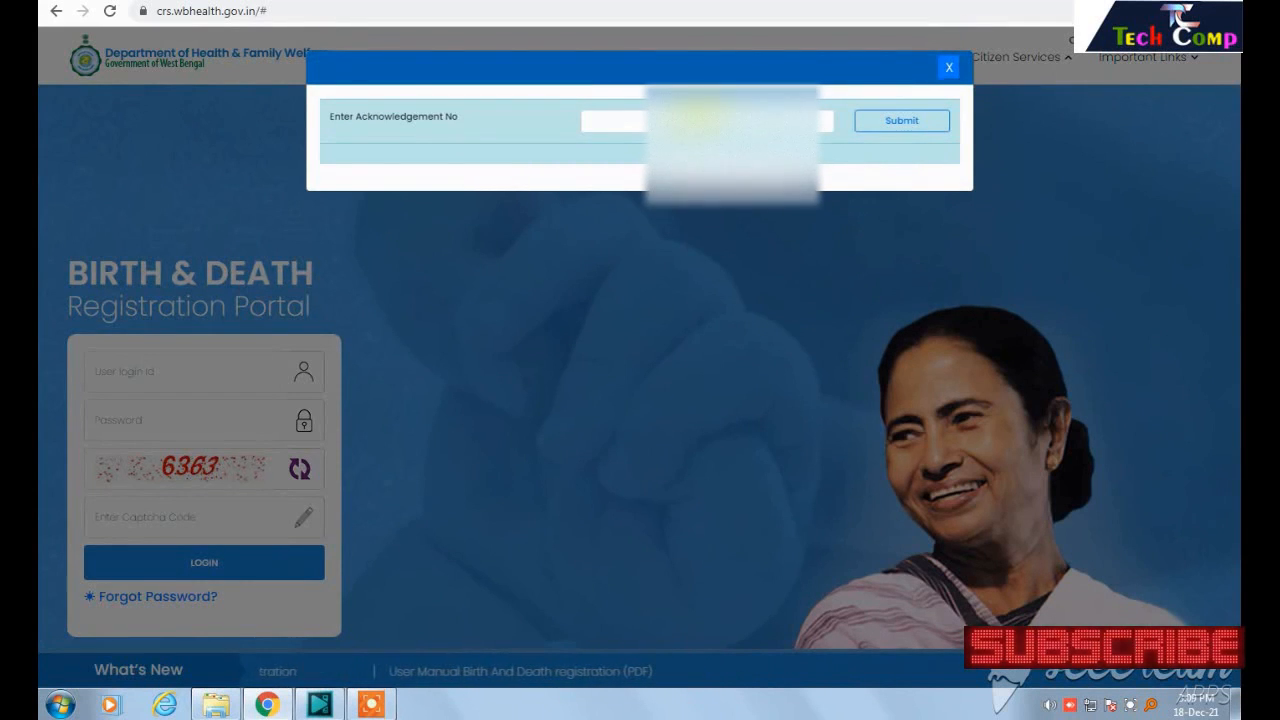
{"action": "left_click", "coordinate": [697, 120]}
{"action": "key", "text": "ctrl+v"}
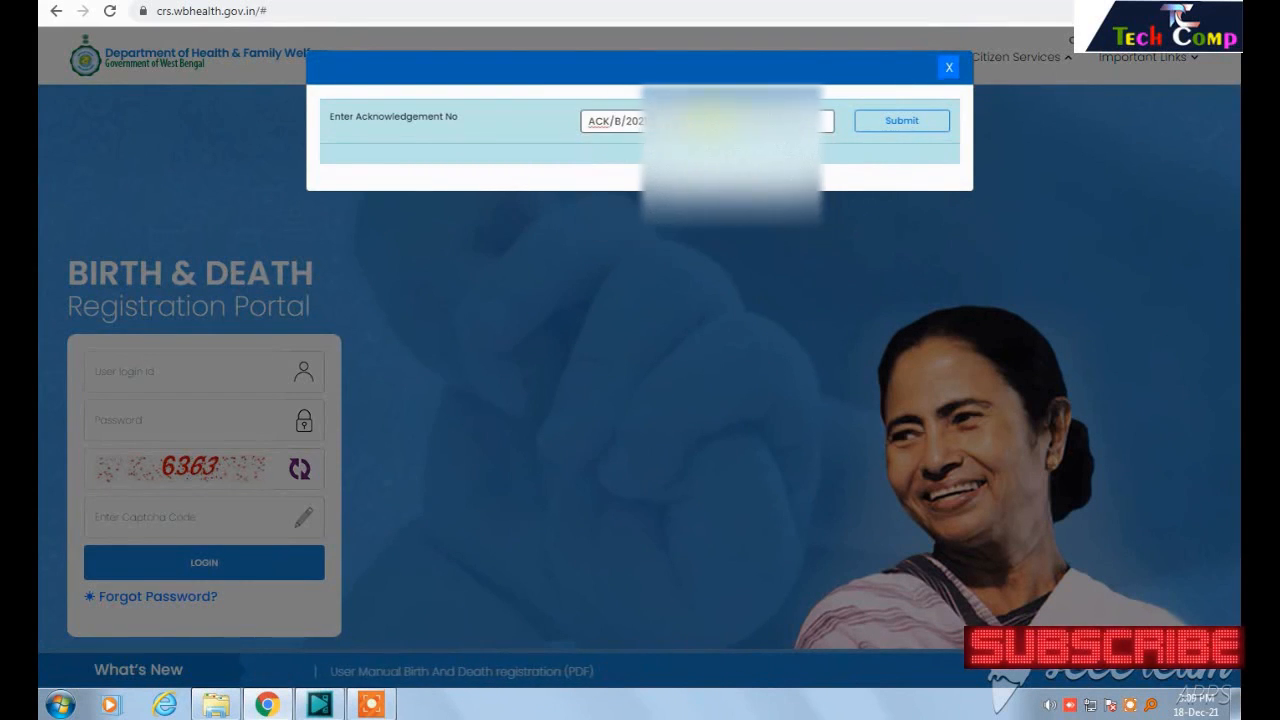
{"action": "left_click", "coordinate": [912, 121]}
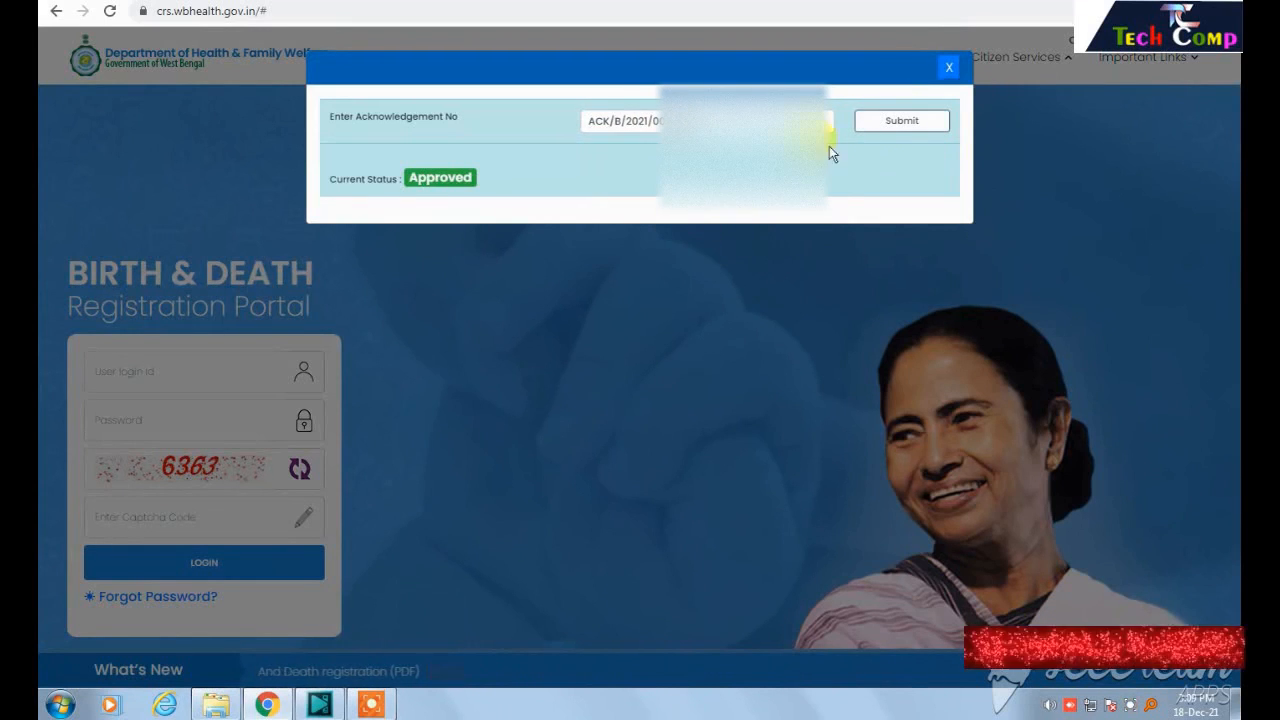
Highlight the 'Status : Approved' result, then close the tracking box.
{"action": "left_click_drag", "start_coordinate": [476, 186], "coordinate": [385, 179]}
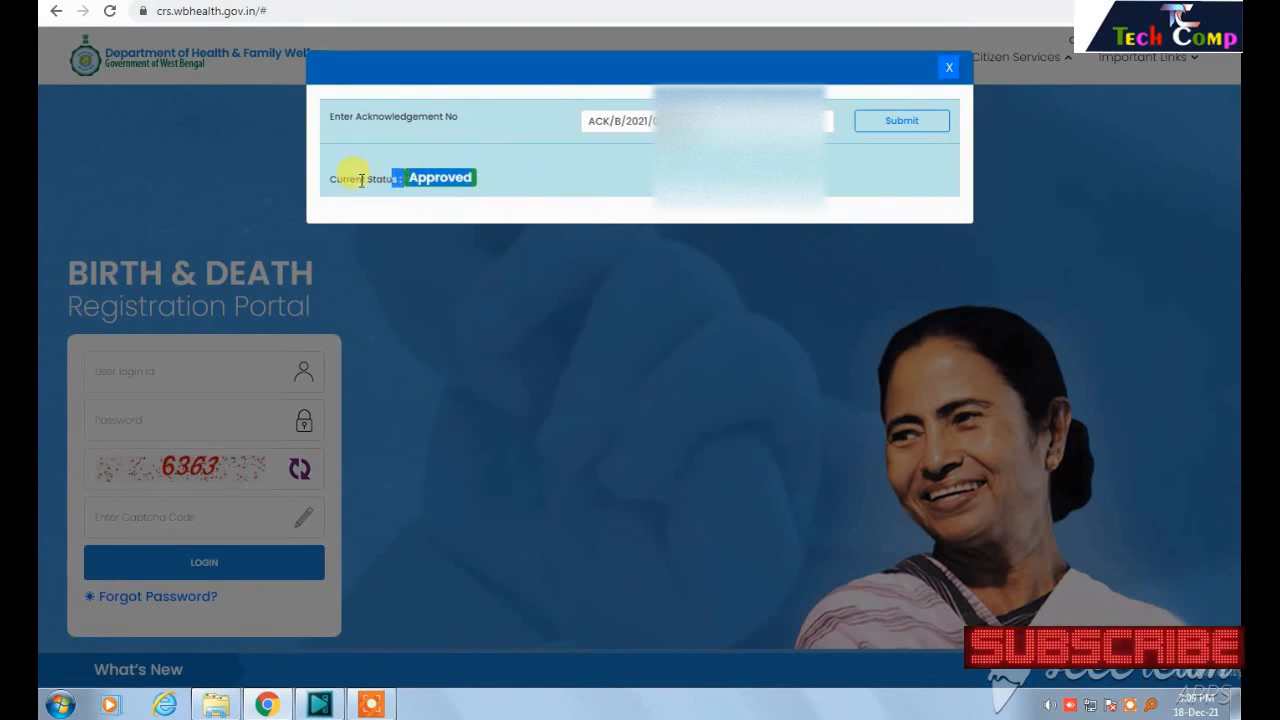
{"action": "left_click_drag", "start_coordinate": [361, 180], "coordinate": [337, 163]}
{"action": "left_click", "coordinate": [511, 186]}
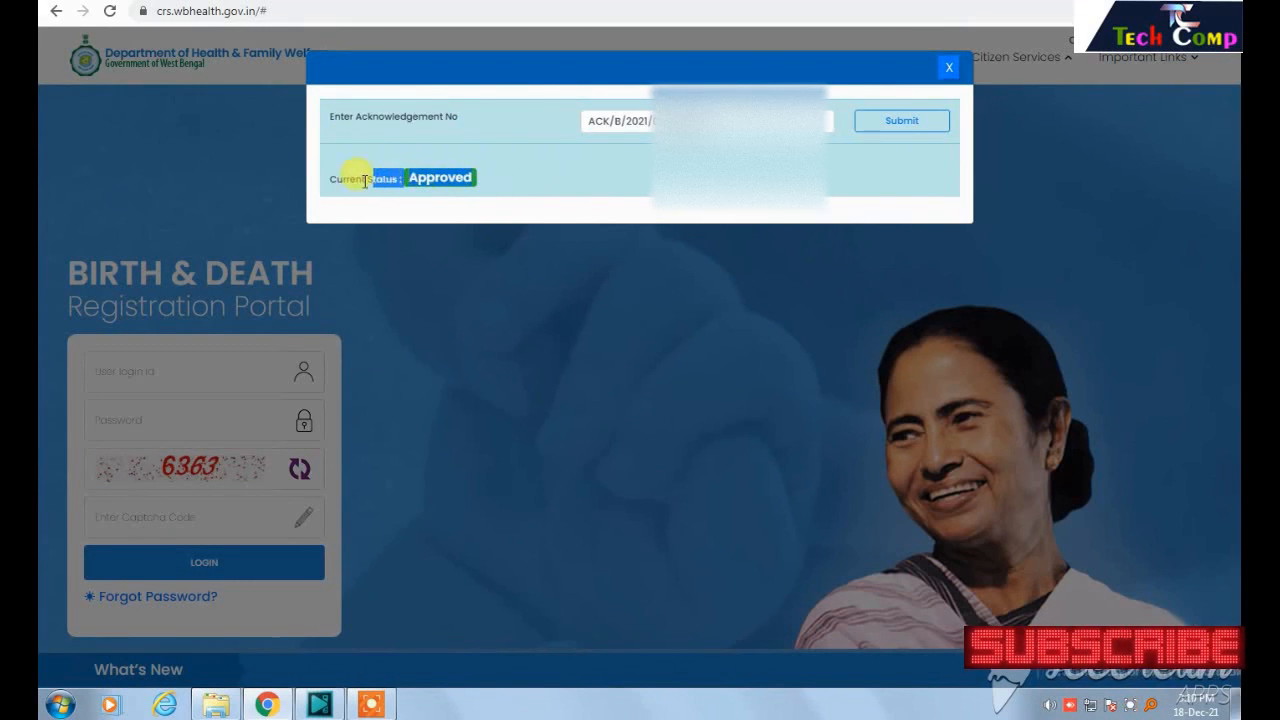
{"action": "left_click", "coordinate": [533, 184]}
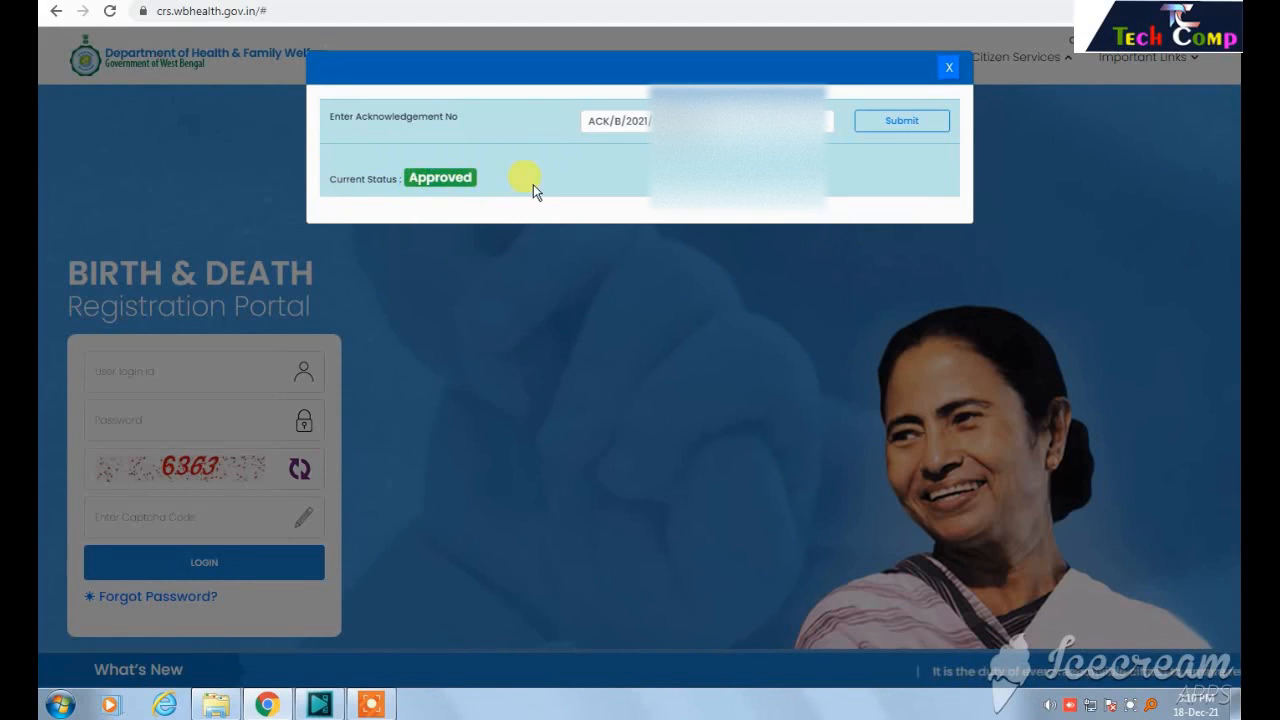
{"action": "left_click_drag", "start_coordinate": [535, 184], "coordinate": [357, 182]}
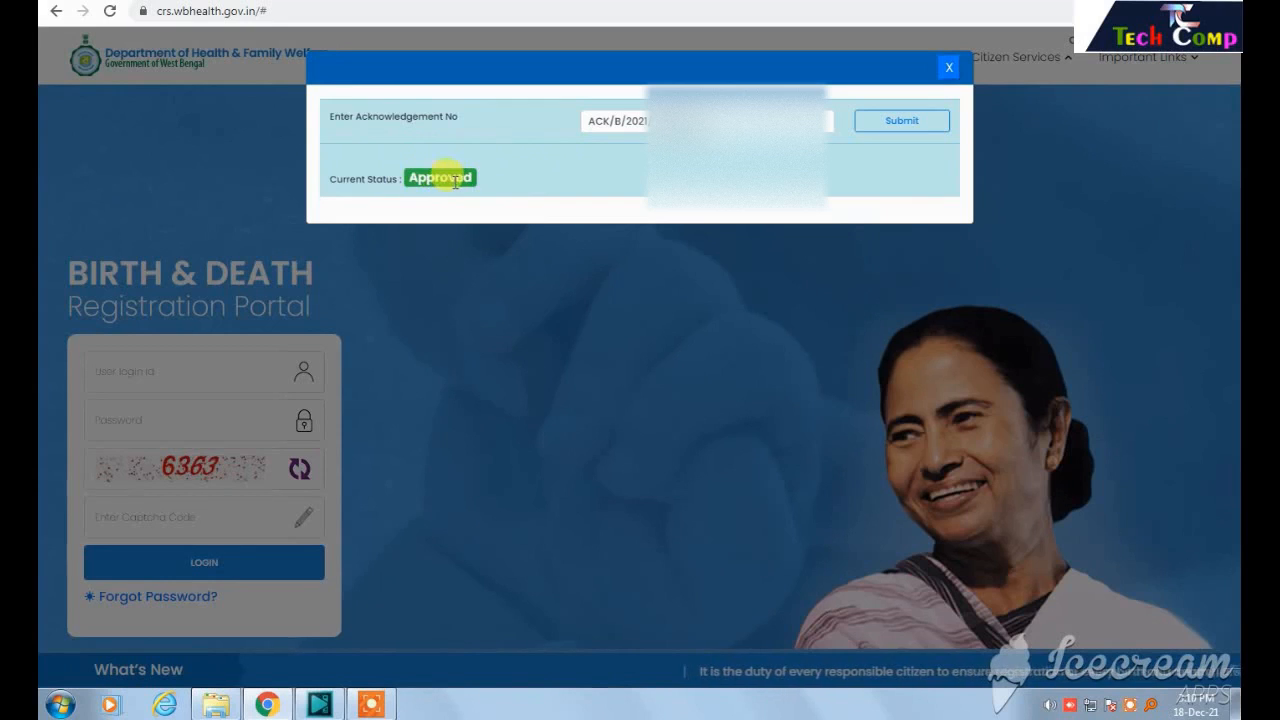
{"action": "left_click", "coordinate": [947, 68]}
{"action": "mouse_move", "coordinate": [1040, 57]}
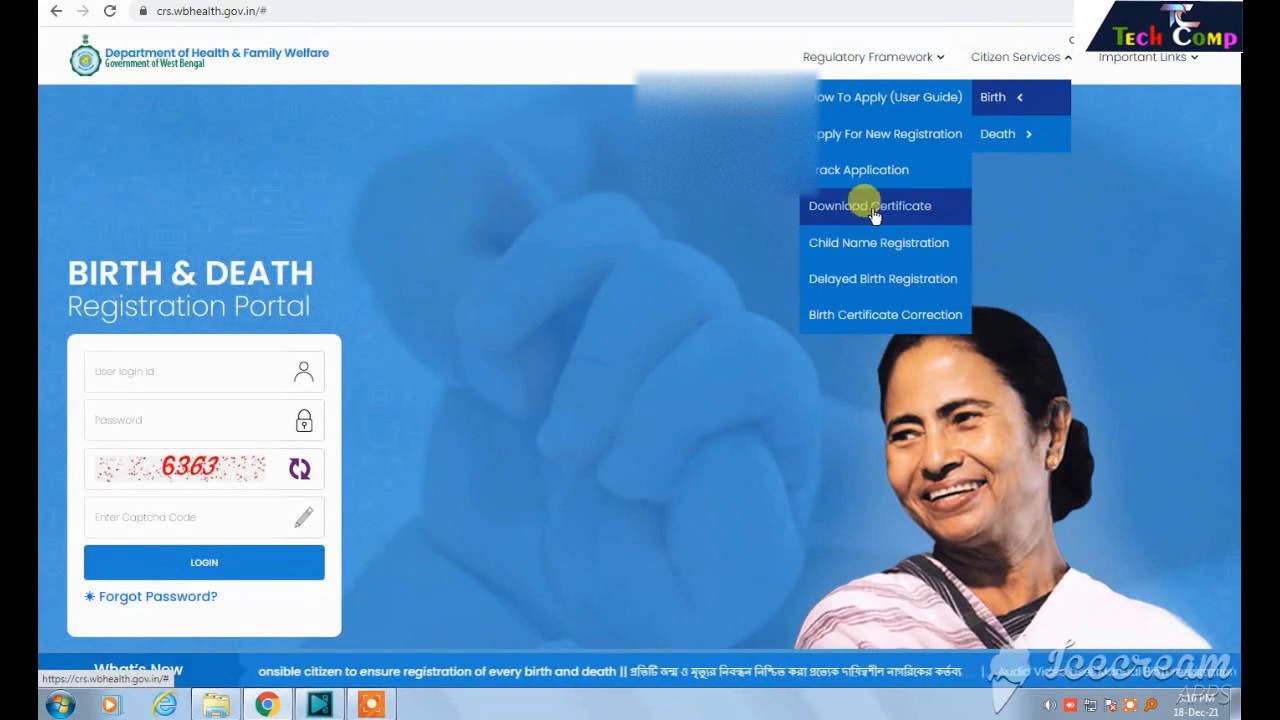
Check the pasted acknowledgement number under Download Certificate, confirm Current Status Approved, then close the lookup.
{"action": "left_click", "coordinate": [882, 210]}
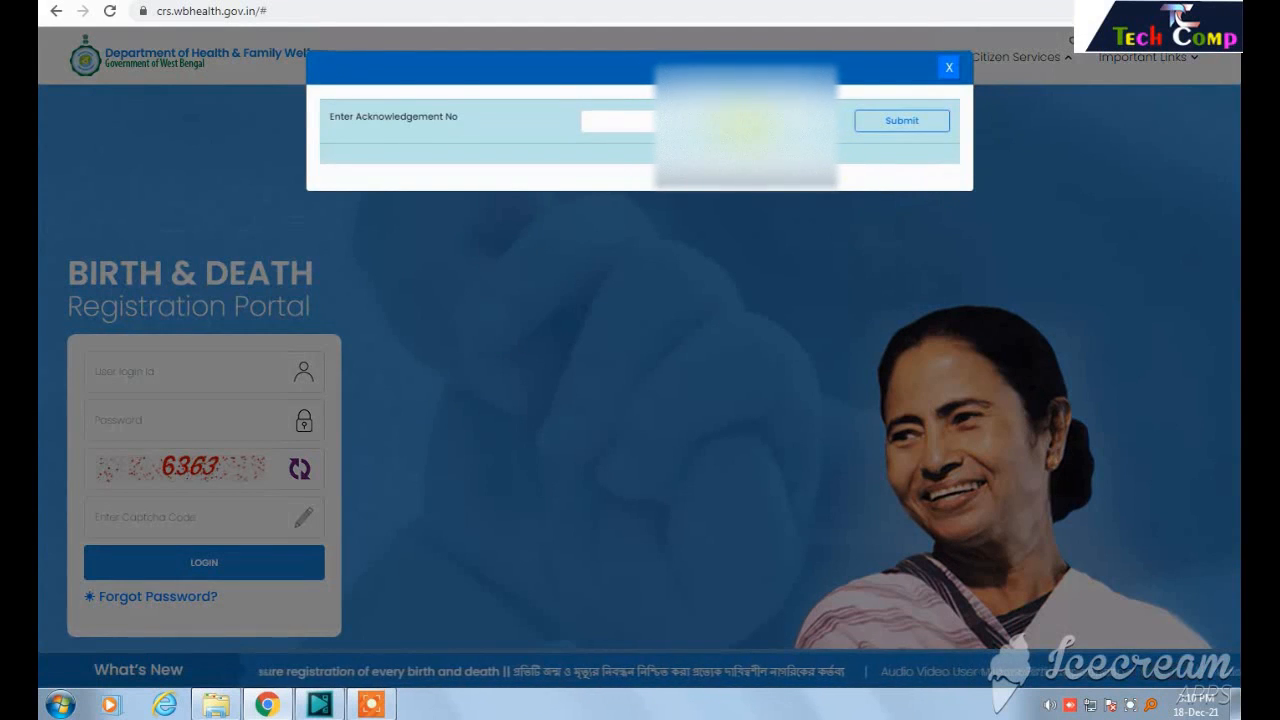
{"action": "left_click", "coordinate": [708, 120]}
{"action": "key", "text": "ctrl+v"}
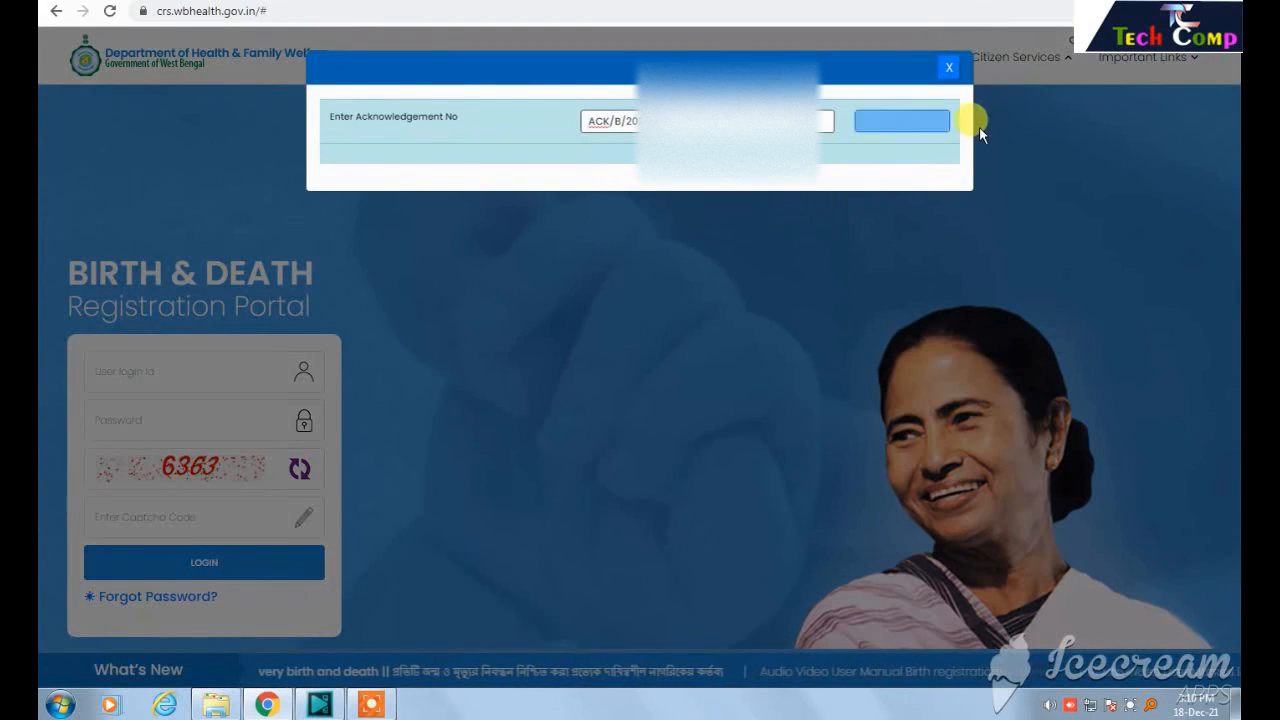
{"action": "left_click", "coordinate": [922, 121]}
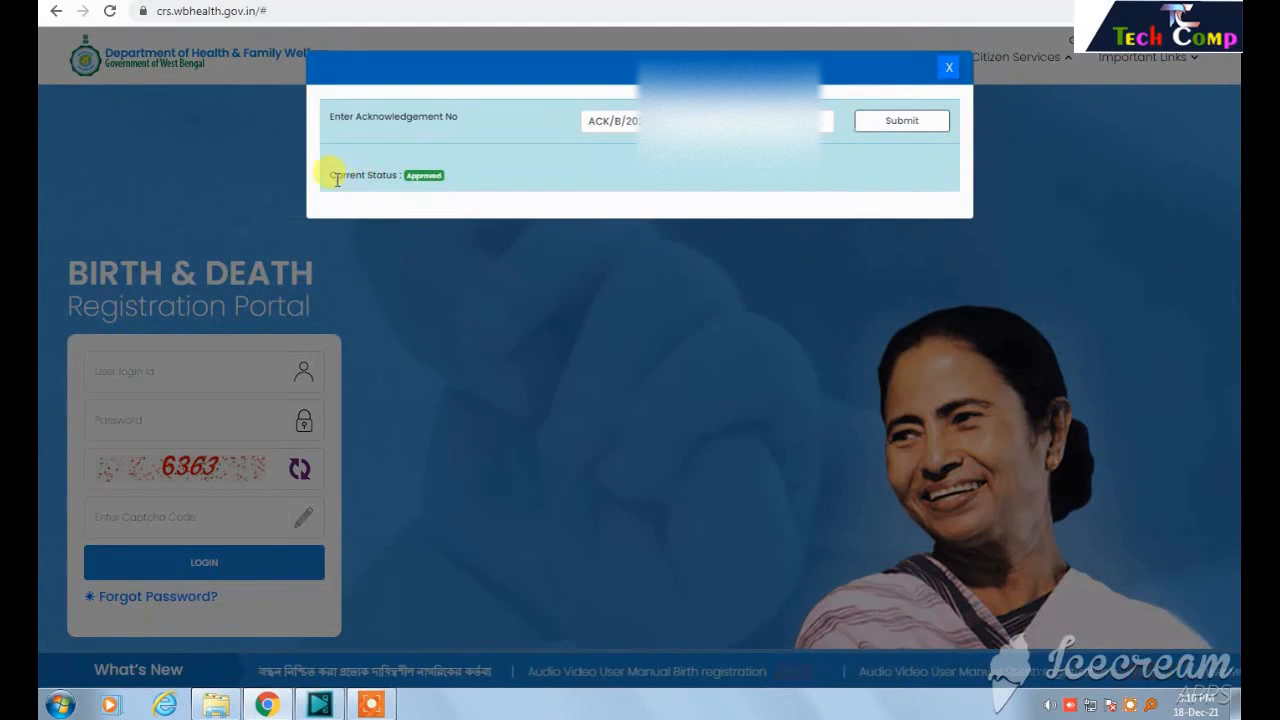
{"action": "left_click_drag", "start_coordinate": [341, 178], "coordinate": [433, 178]}
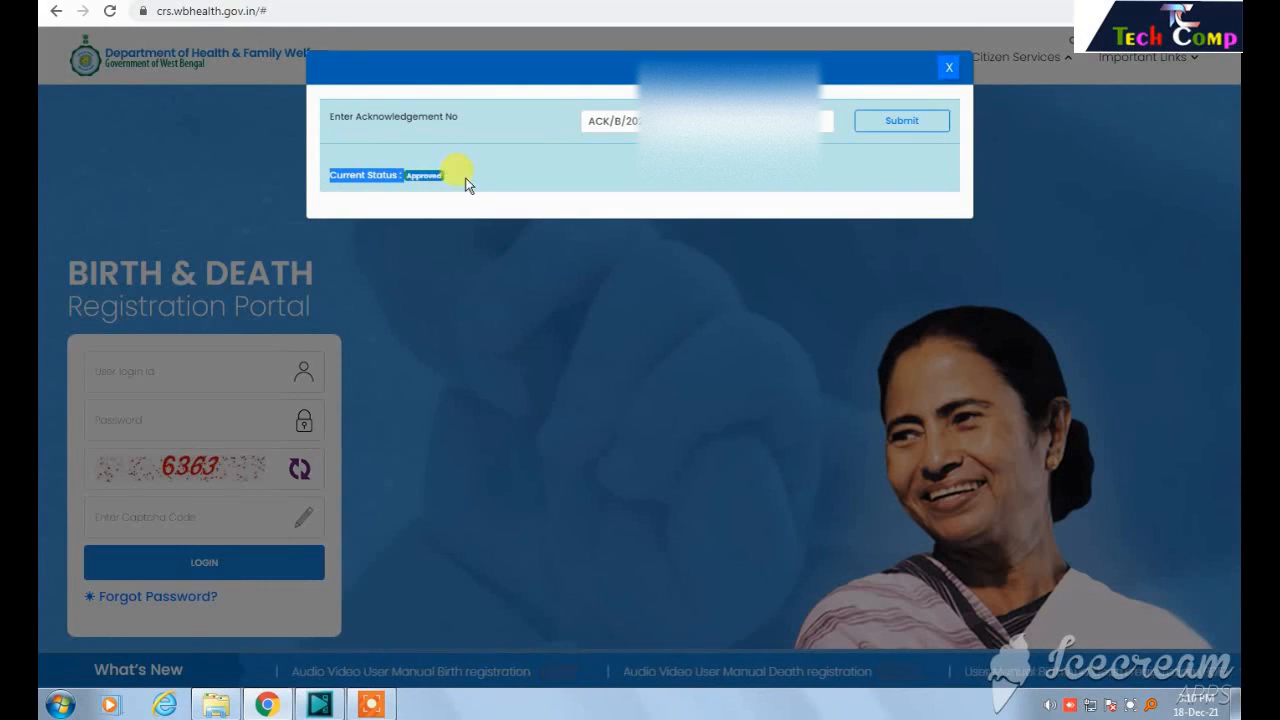
{"action": "left_click_drag", "start_coordinate": [475, 177], "coordinate": [441, 177]}
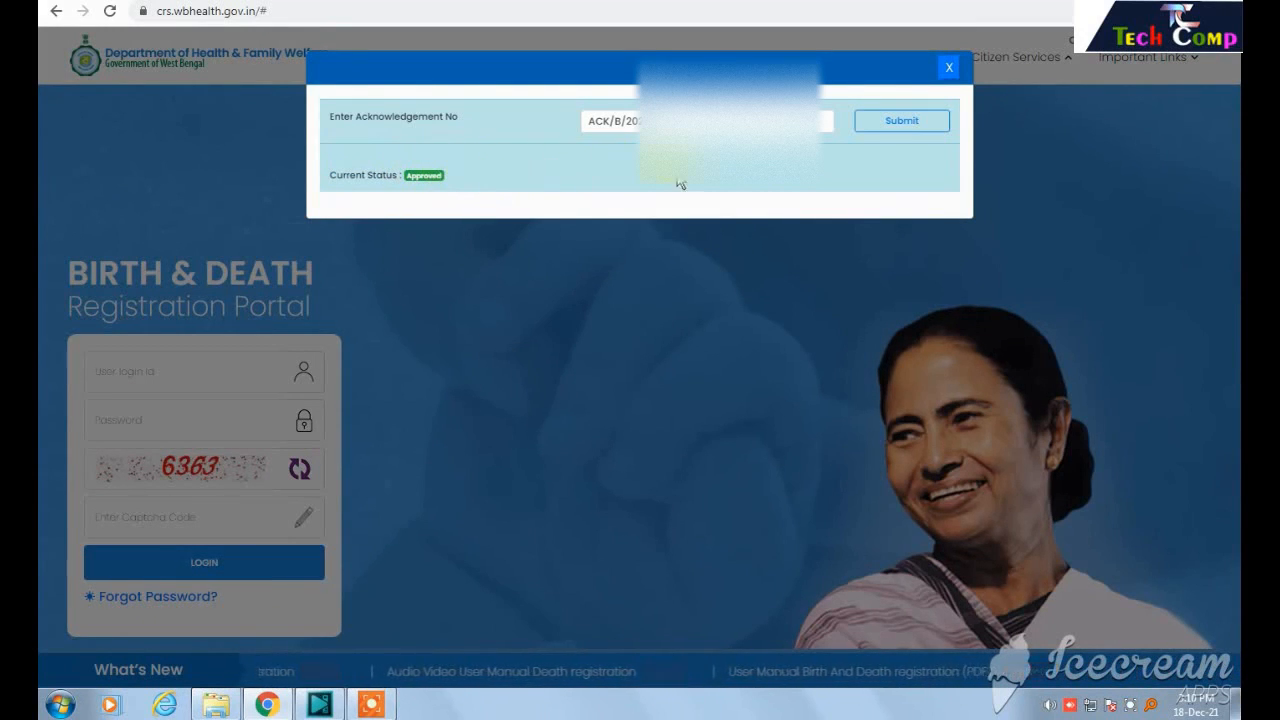
{"action": "left_click", "coordinate": [950, 67]}
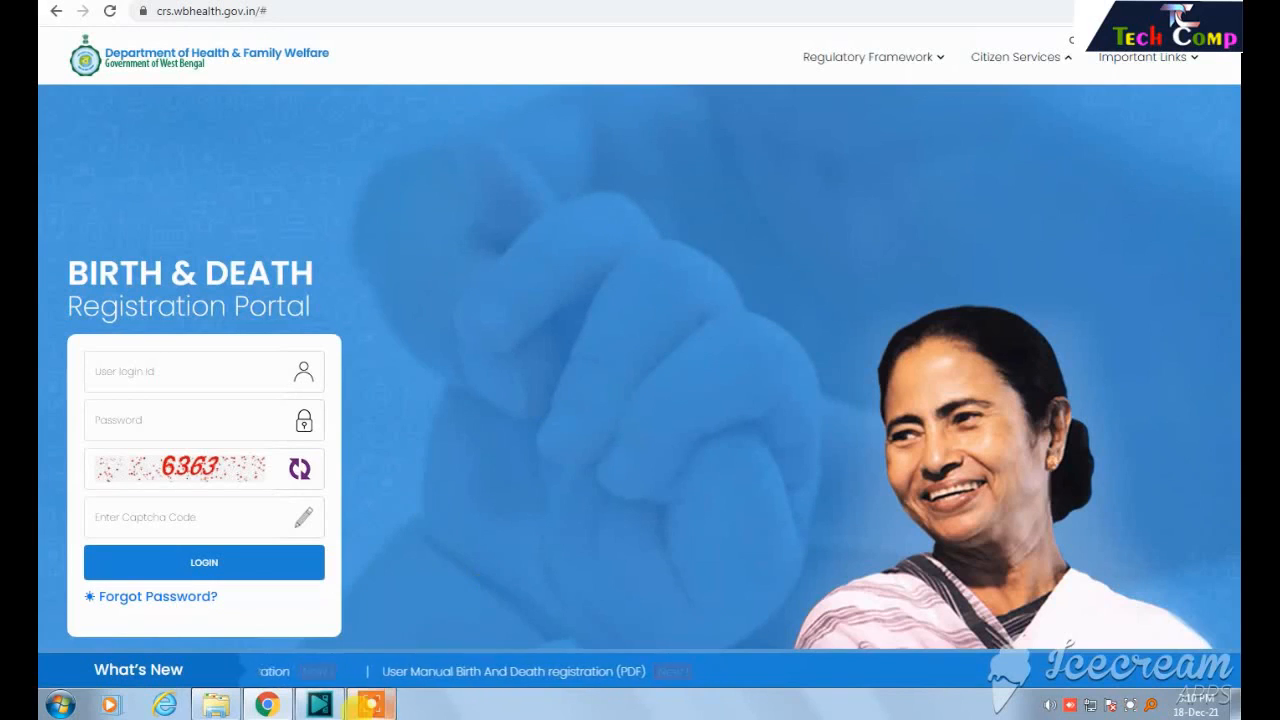